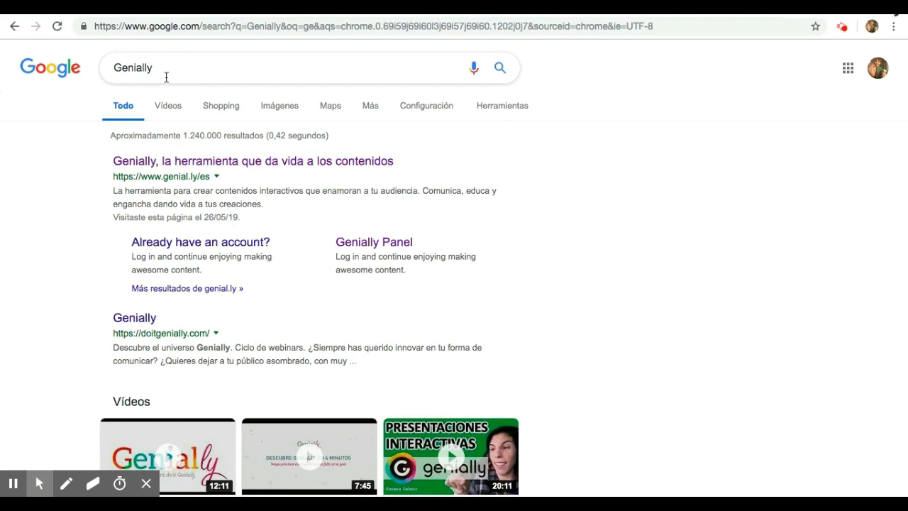
Step: Search Google for Genially and open the account registration page from its official Spanish site
{"action": "left_click", "coordinate": [174, 71]}
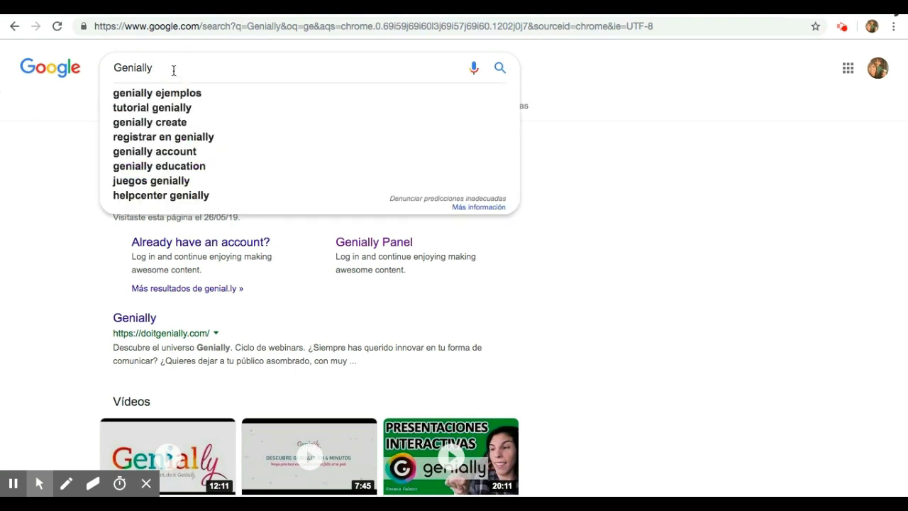
{"action": "key", "text": "Return"}
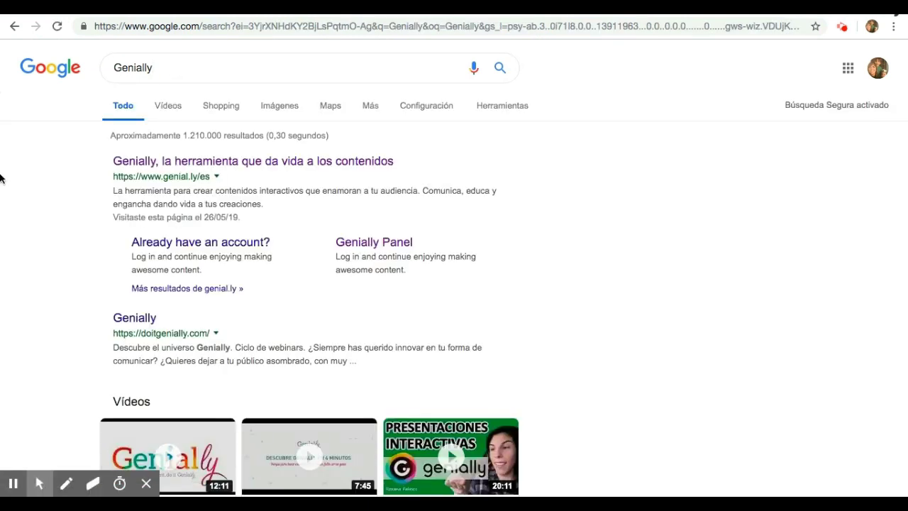
{"action": "left_click", "coordinate": [164, 163]}
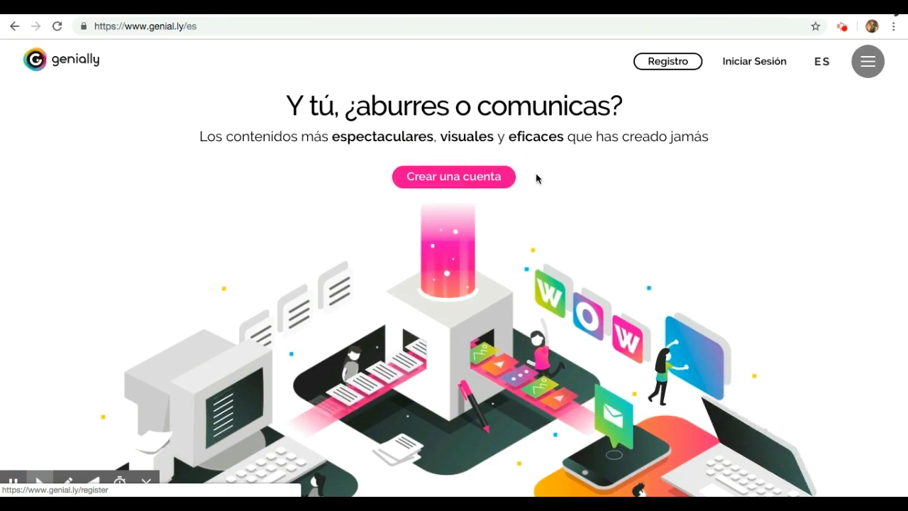
{"action": "left_click", "coordinate": [452, 178]}
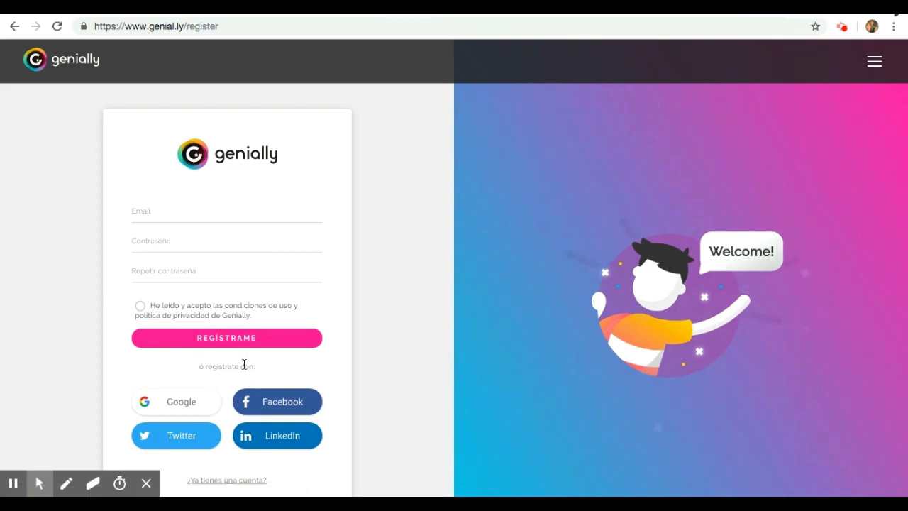
Step: Accept the terms of use and privacy policy, and register through Google with the French teacher's account
{"action": "left_click", "coordinate": [164, 408]}
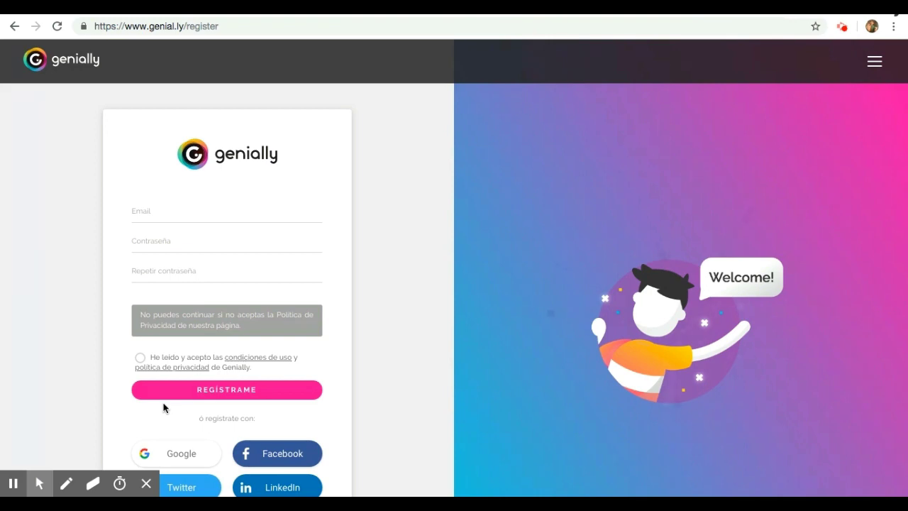
{"action": "scroll", "coordinate": [317, 348], "scroll_direction": "down", "scroll_amount": 3}
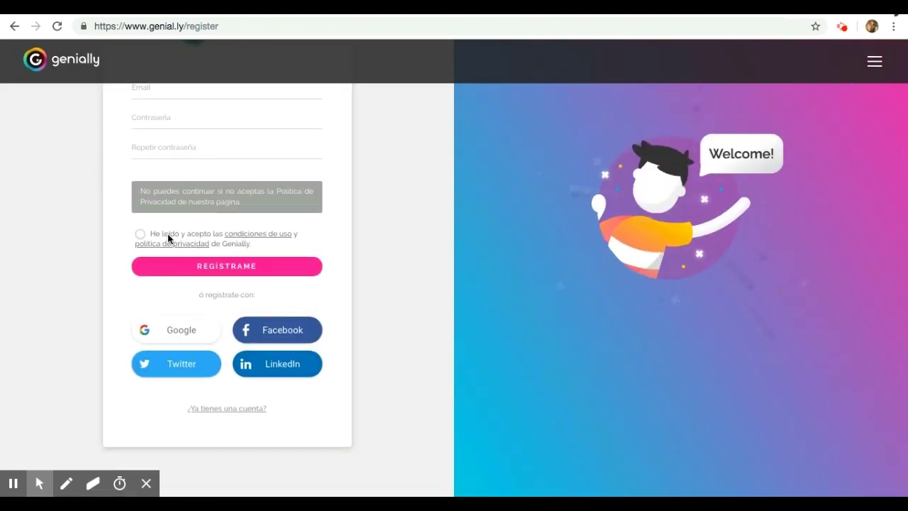
{"action": "left_click", "coordinate": [141, 234]}
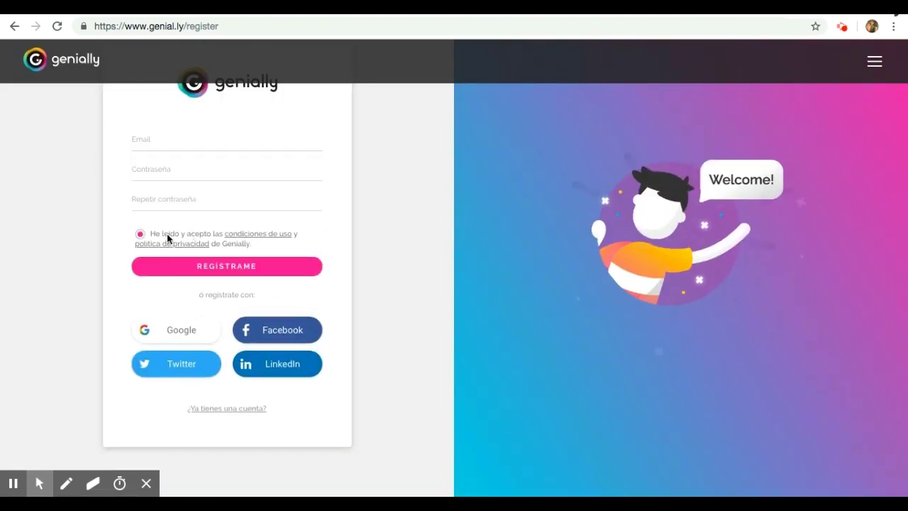
{"action": "left_click", "coordinate": [180, 331]}
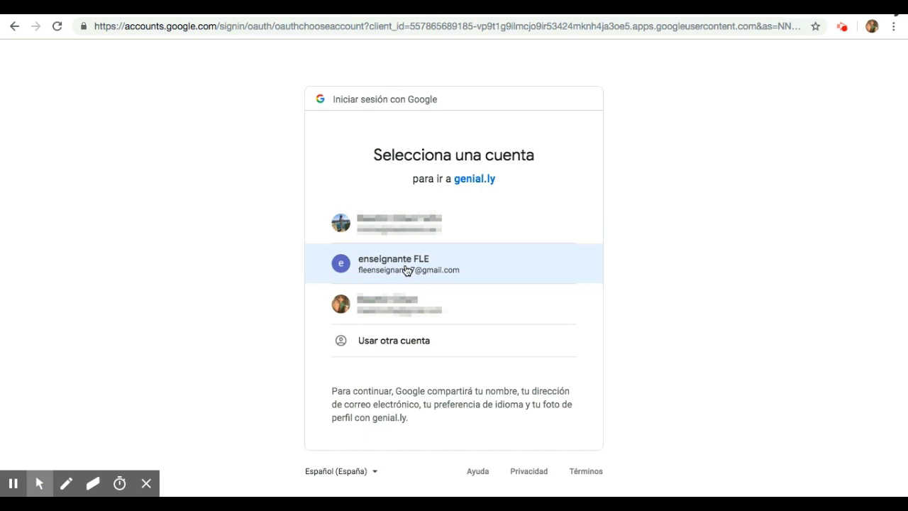
{"action": "left_click", "coordinate": [406, 270]}
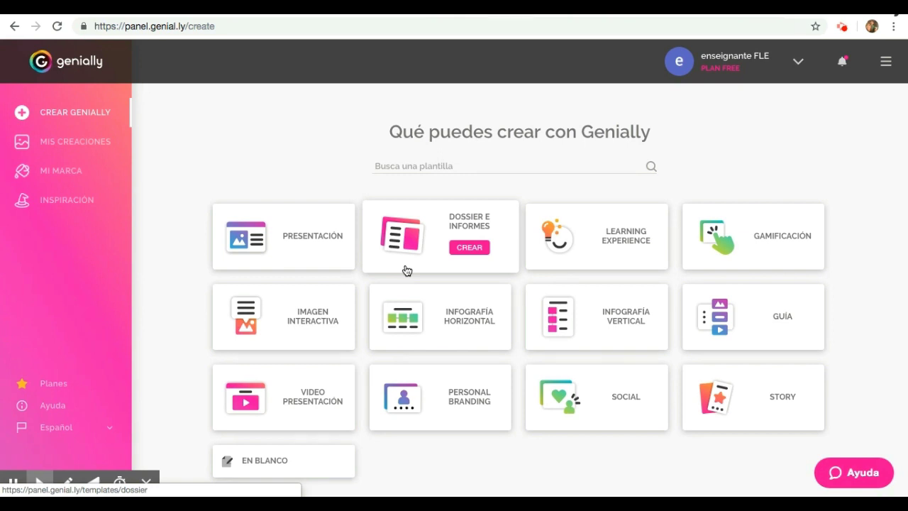
Step: Examine the available creation types, including presentations, learning experiences, gamification, interactive images, infographics, video presentations, personal branding and social content
{"action": "mouse_move", "coordinate": [303, 245]}
{"action": "mouse_move", "coordinate": [591, 236]}
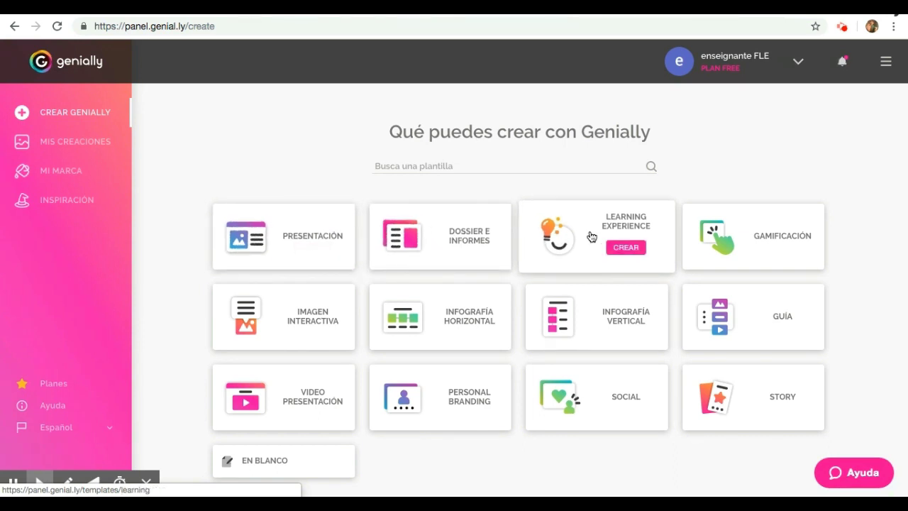
{"action": "mouse_move", "coordinate": [764, 232]}
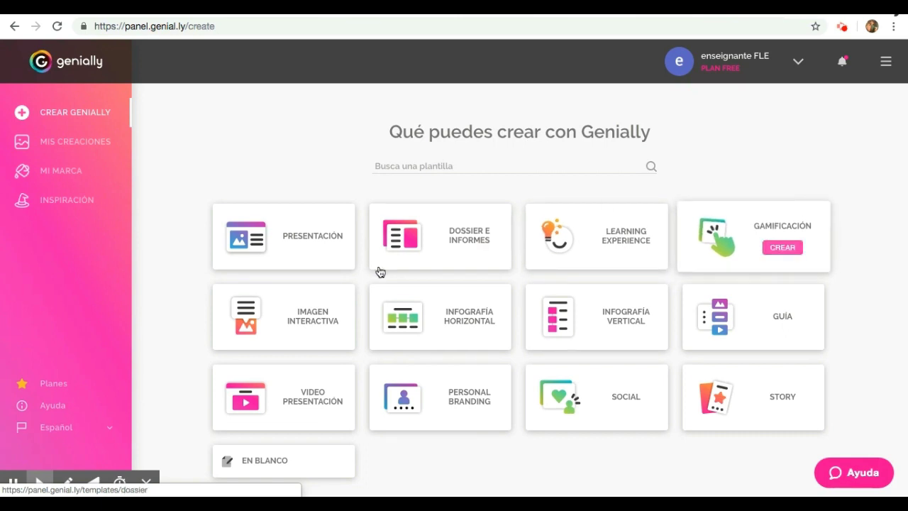
{"action": "mouse_move", "coordinate": [269, 317]}
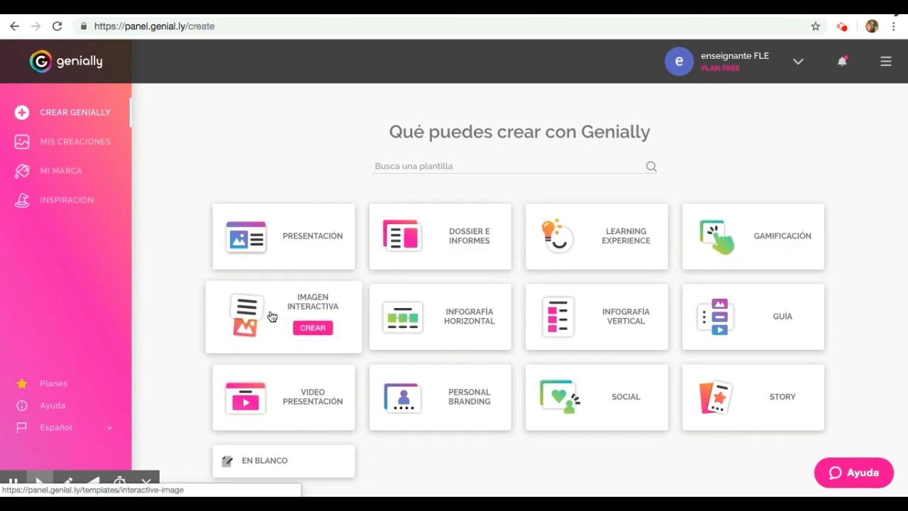
{"action": "mouse_move", "coordinate": [436, 325]}
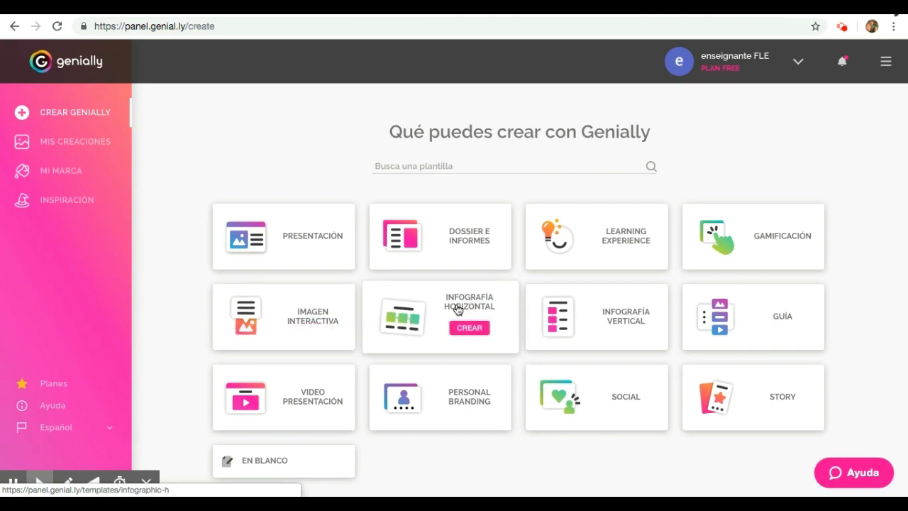
{"action": "mouse_move", "coordinate": [576, 316]}
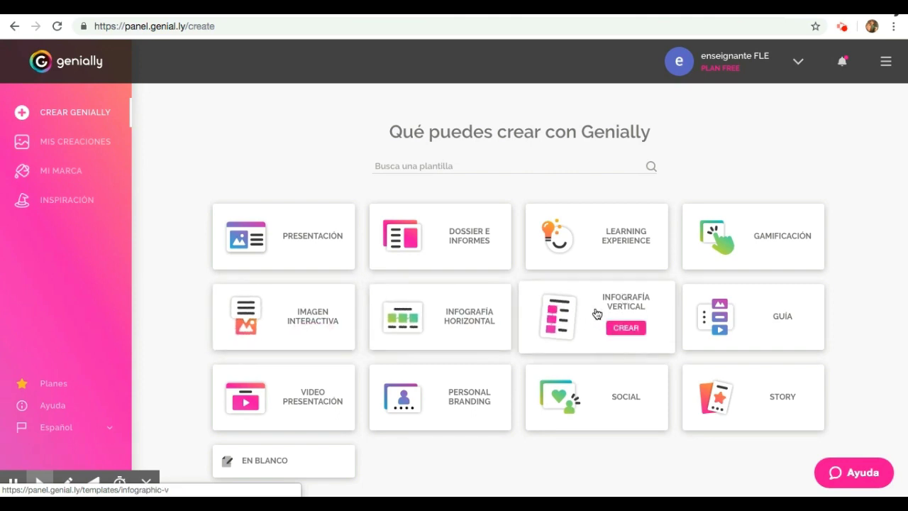
{"action": "mouse_move", "coordinate": [249, 419]}
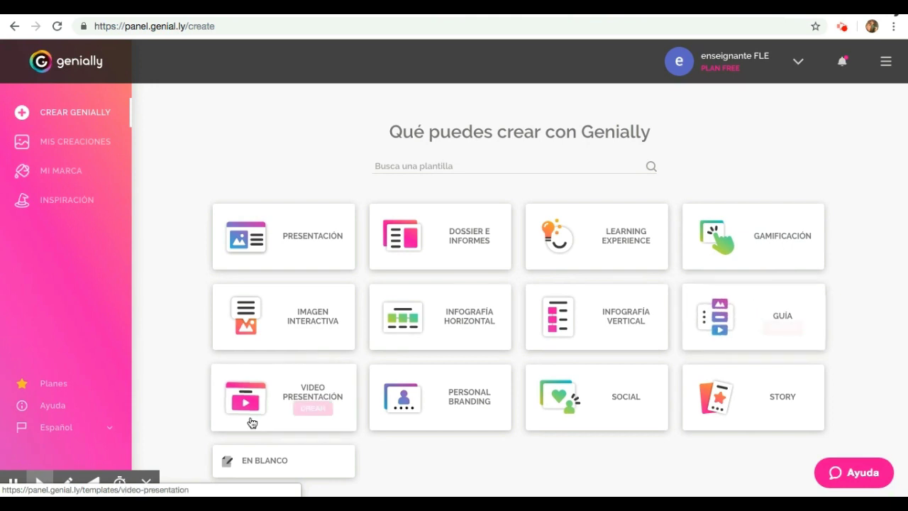
{"action": "mouse_move", "coordinate": [404, 406]}
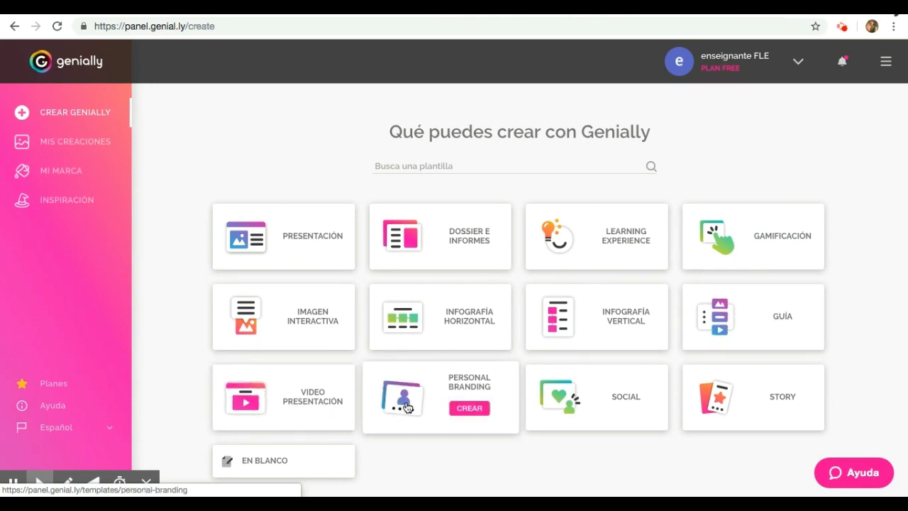
{"action": "mouse_move", "coordinate": [595, 398]}
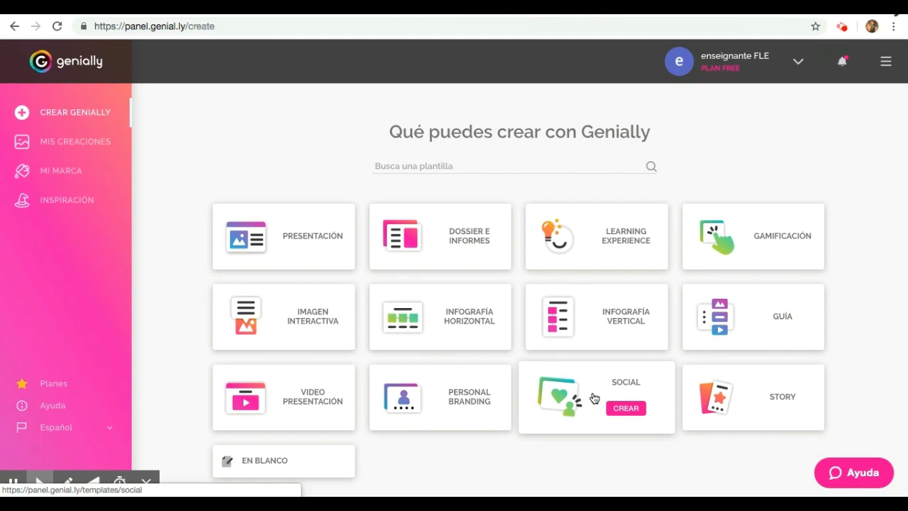
{"action": "mouse_move", "coordinate": [735, 397]}
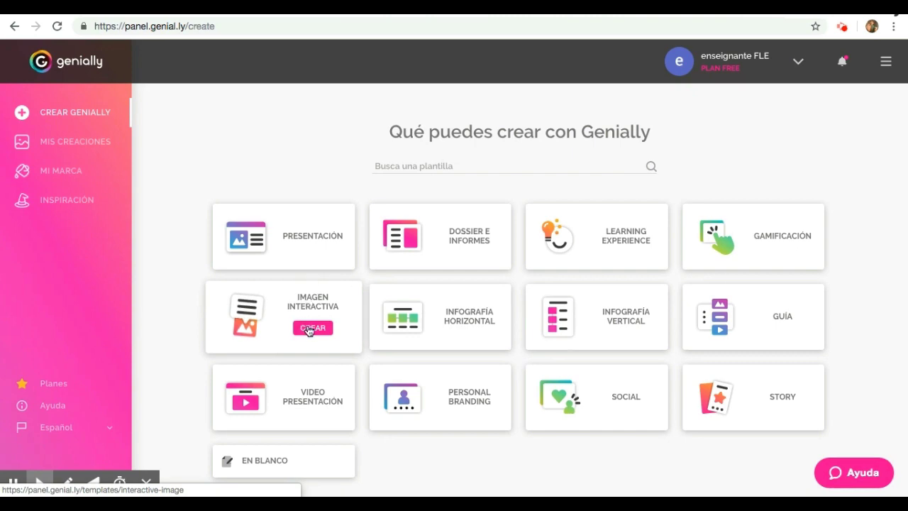
Step: Start a new interactive image and open the file chooser to upload a picture from the computer
{"action": "left_click", "coordinate": [310, 329]}
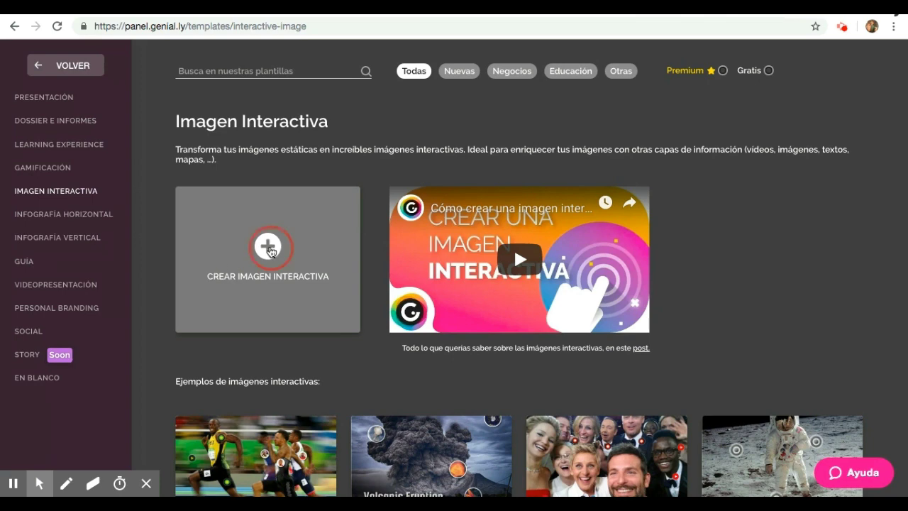
{"action": "left_click", "coordinate": [268, 248]}
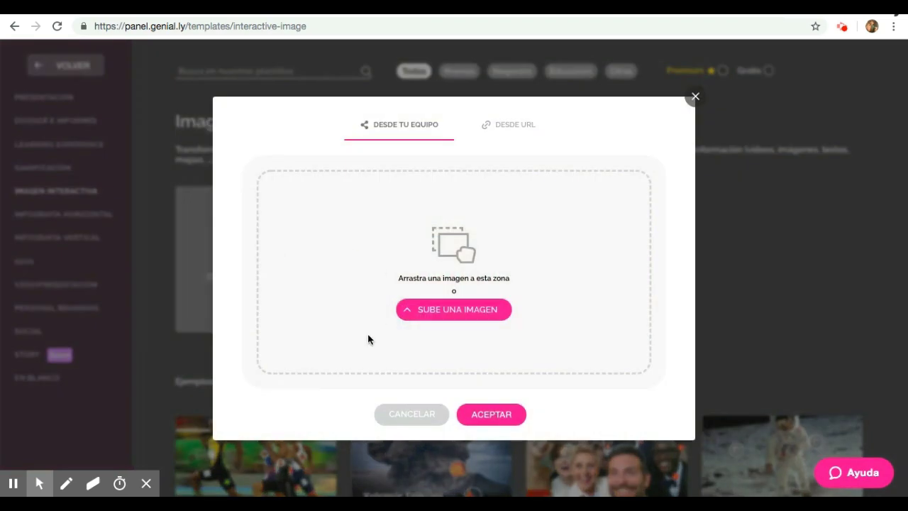
{"action": "left_click", "coordinate": [433, 312]}
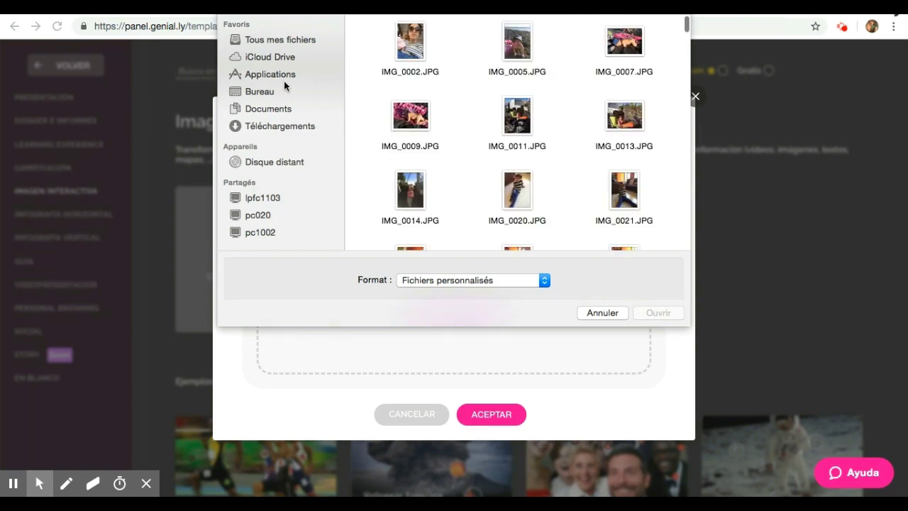
Step: Upload the group photo with the blue sky from the Photos library and accept it as the interactive image's base
{"action": "scroll", "coordinate": [269, 134], "scroll_direction": "down", "scroll_amount": 1}
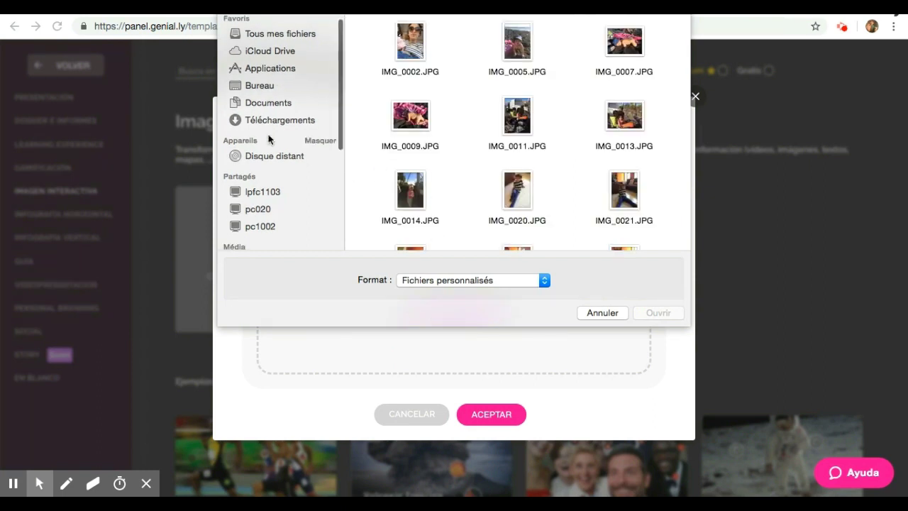
{"action": "left_click", "coordinate": [272, 51]}
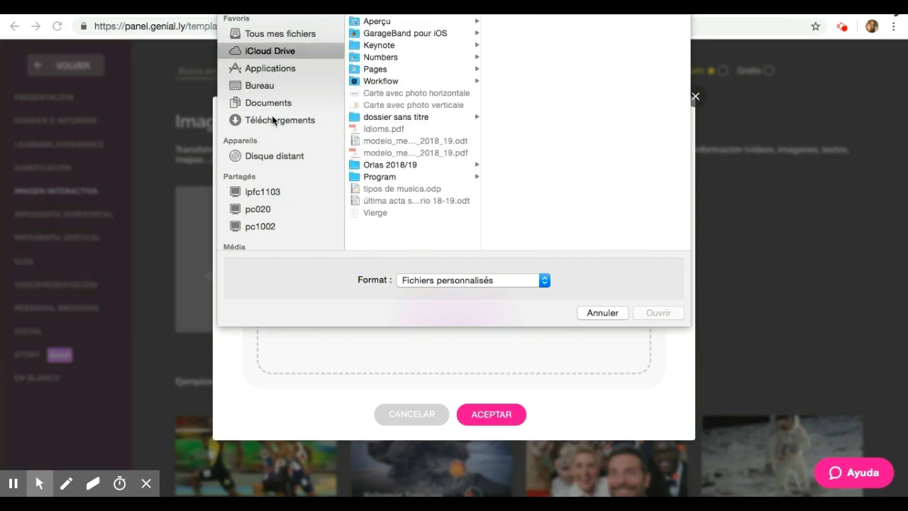
{"action": "scroll", "coordinate": [271, 186], "scroll_direction": "down", "scroll_amount": 2}
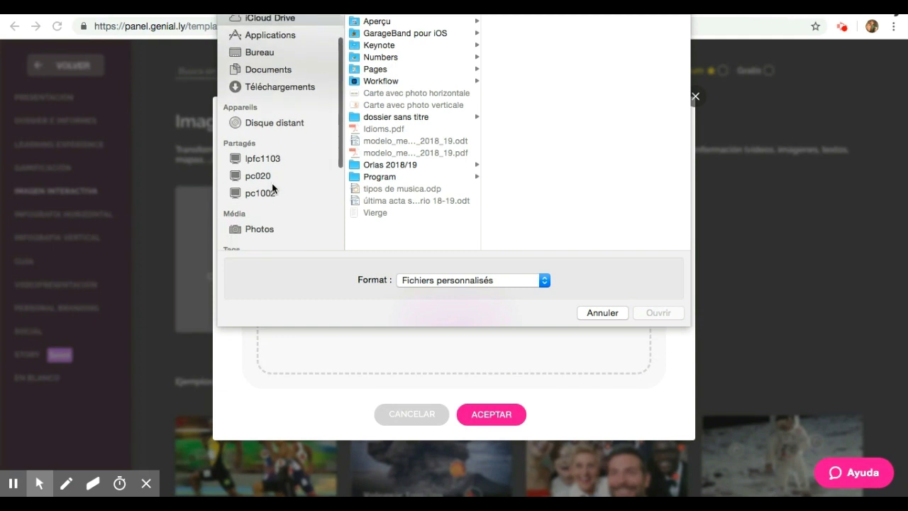
{"action": "left_click", "coordinate": [251, 226]}
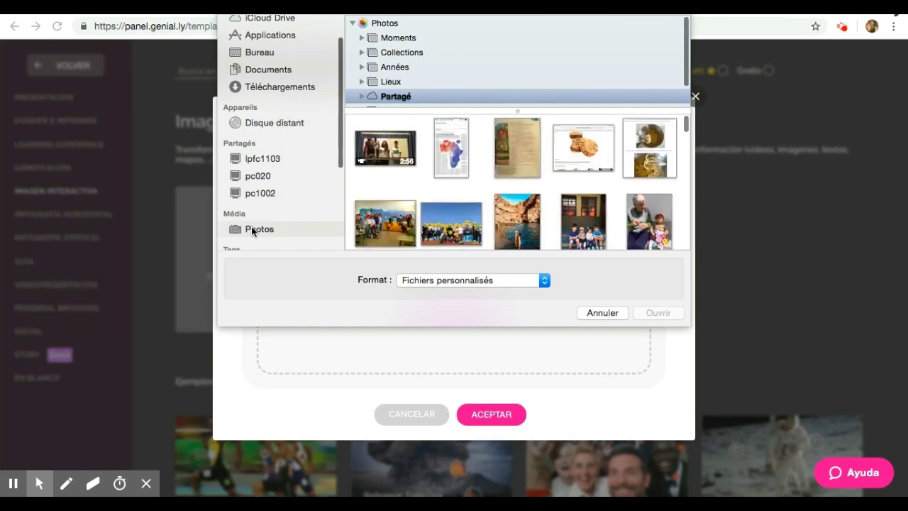
{"action": "left_click", "coordinate": [455, 229]}
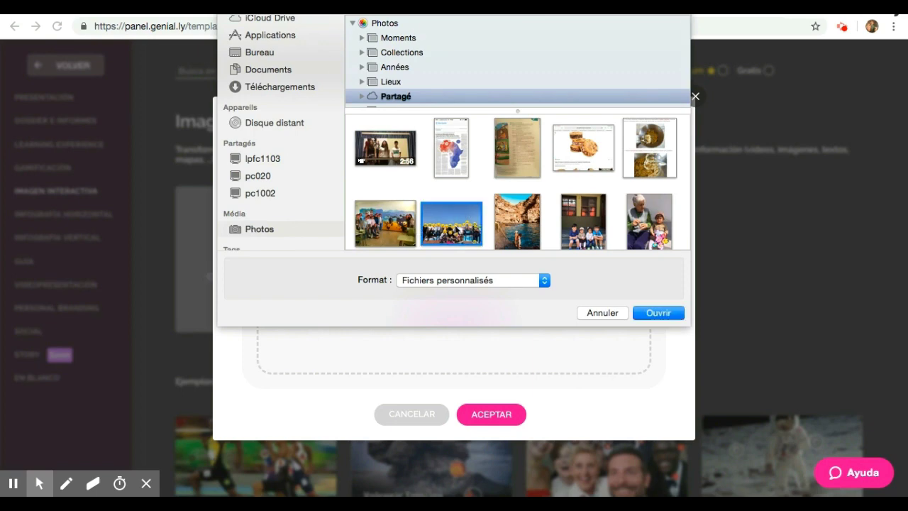
{"action": "left_click", "coordinate": [662, 314]}
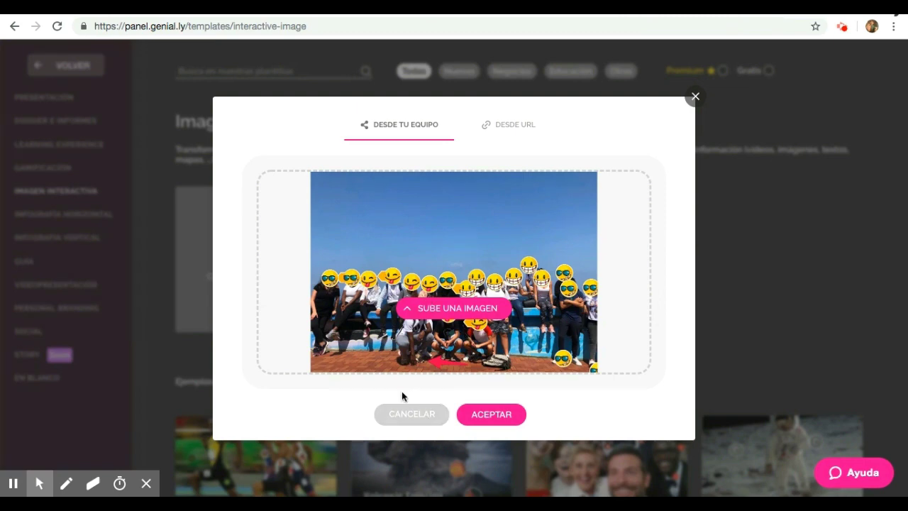
{"action": "left_click", "coordinate": [491, 416]}
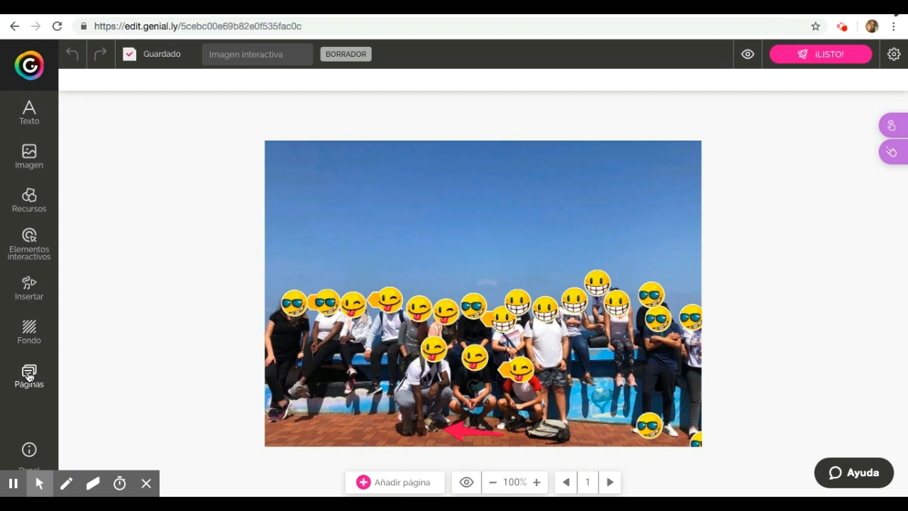
Step: Examine the interactive element categories: buttons, text buttons, markers, social networks, numbers and letters, and invisible area
{"action": "left_click", "coordinate": [30, 238]}
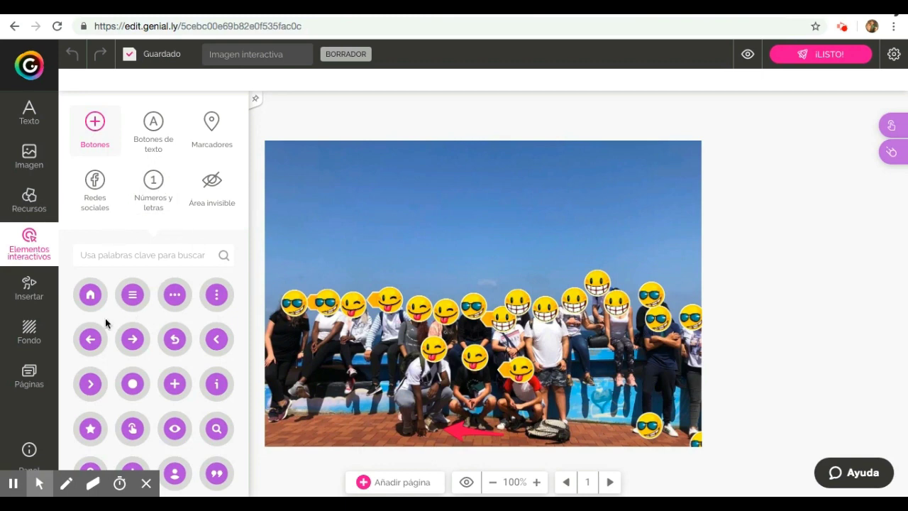
{"action": "scroll", "coordinate": [105, 323], "scroll_direction": "down", "scroll_amount": 10}
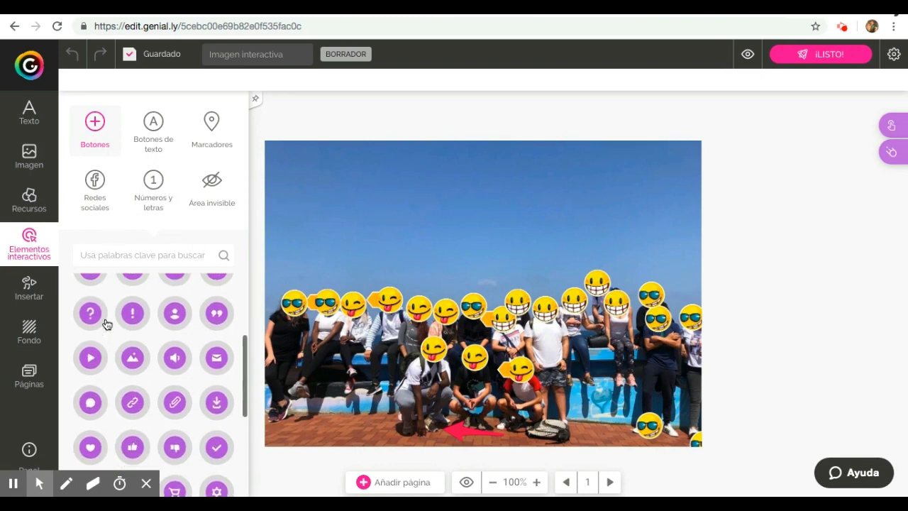
{"action": "scroll", "coordinate": [105, 324], "scroll_direction": "up", "scroll_amount": 6}
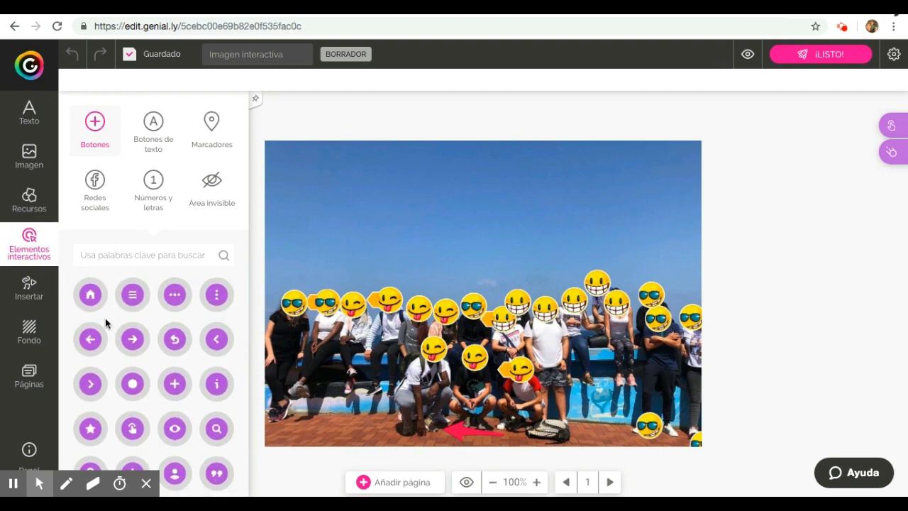
{"action": "scroll", "coordinate": [105, 323], "scroll_direction": "down", "scroll_amount": 3}
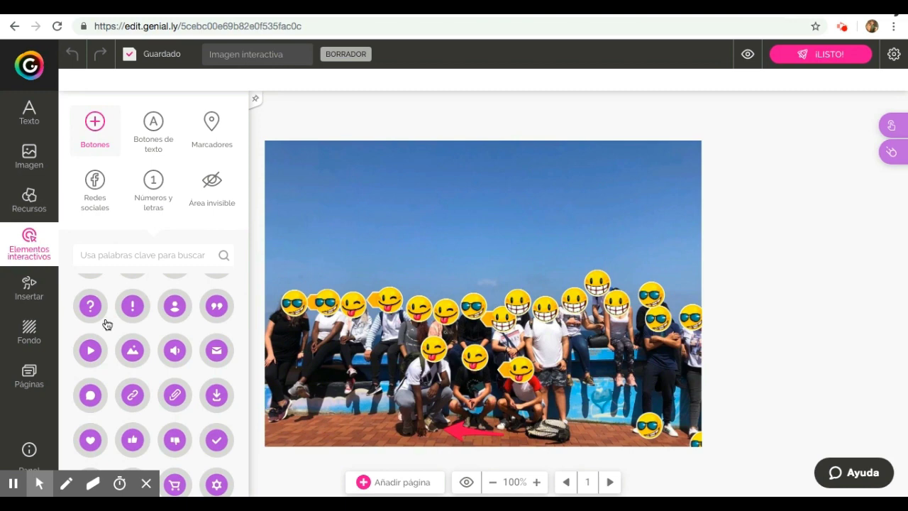
{"action": "scroll", "coordinate": [105, 323], "scroll_direction": "up", "scroll_amount": 3}
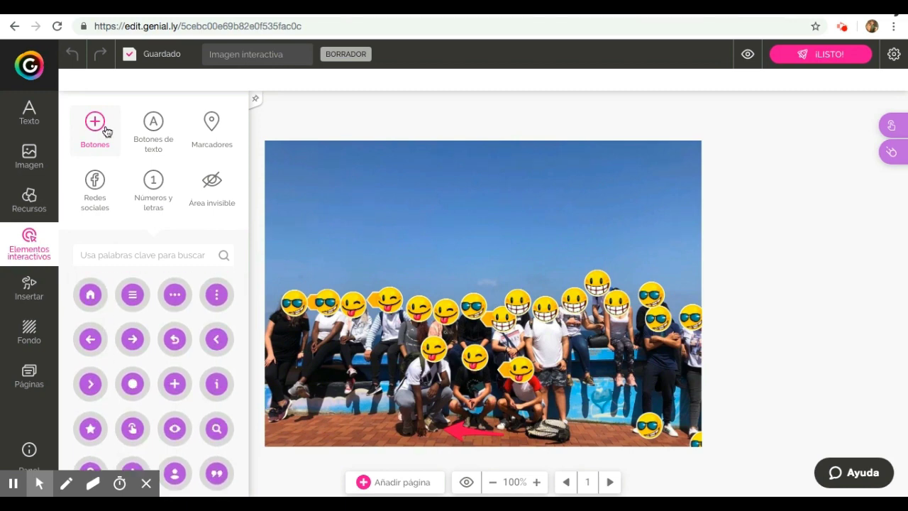
{"action": "left_click", "coordinate": [171, 133]}
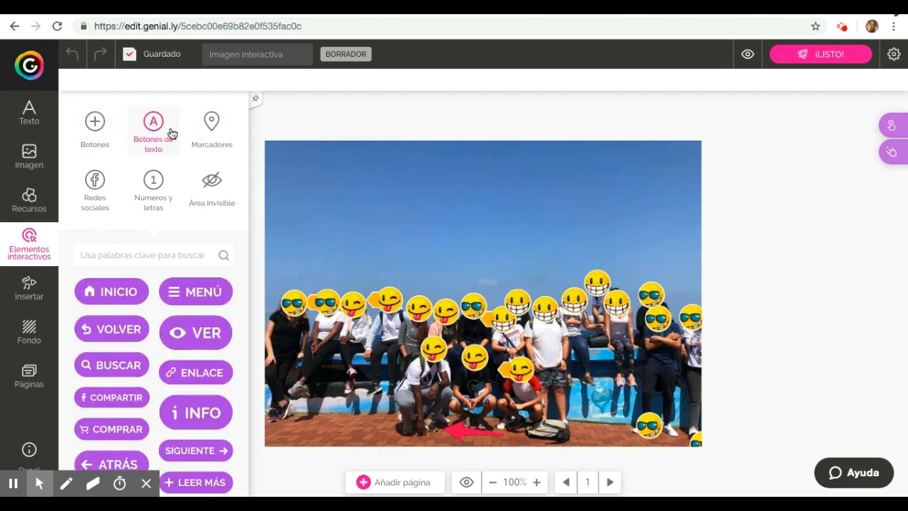
{"action": "left_click", "coordinate": [214, 122]}
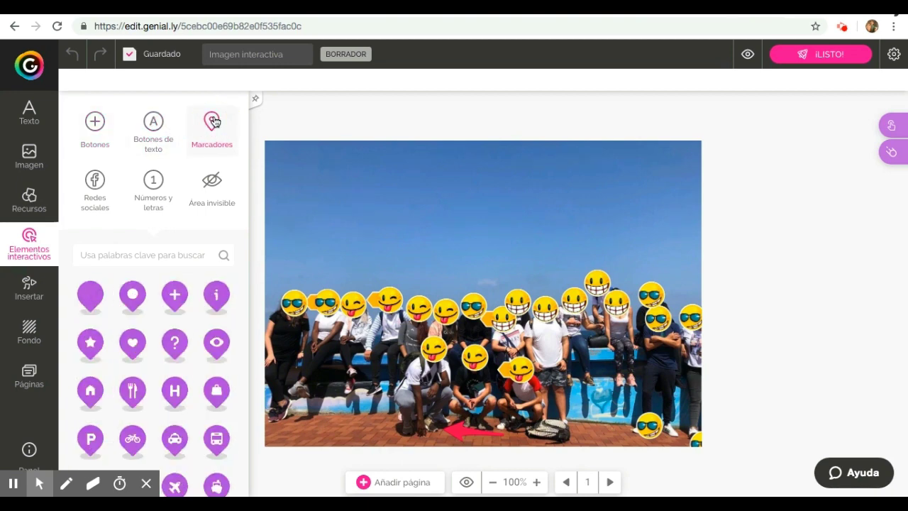
{"action": "left_click", "coordinate": [93, 195]}
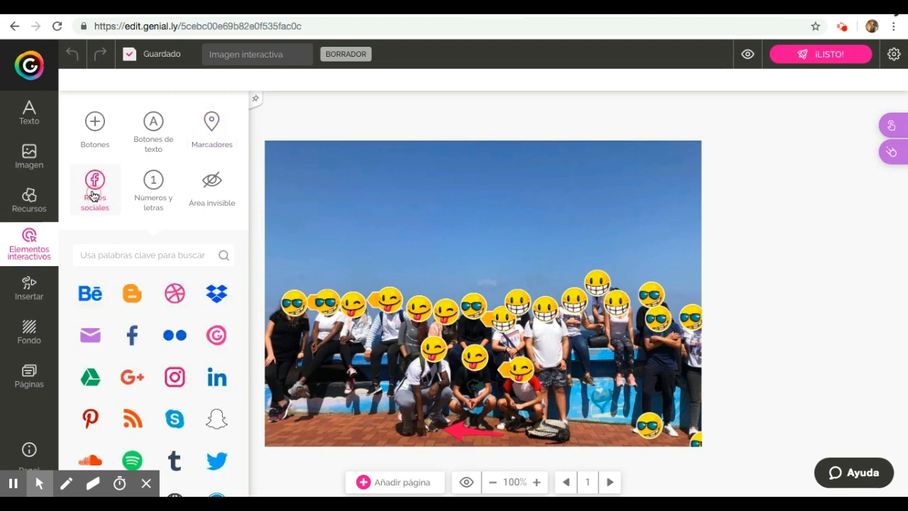
{"action": "left_click", "coordinate": [157, 190]}
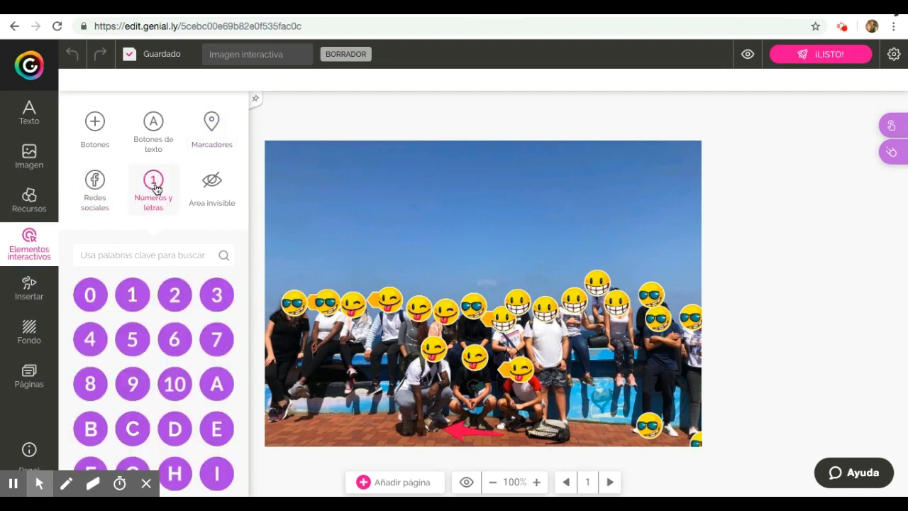
{"action": "left_click", "coordinate": [214, 196]}
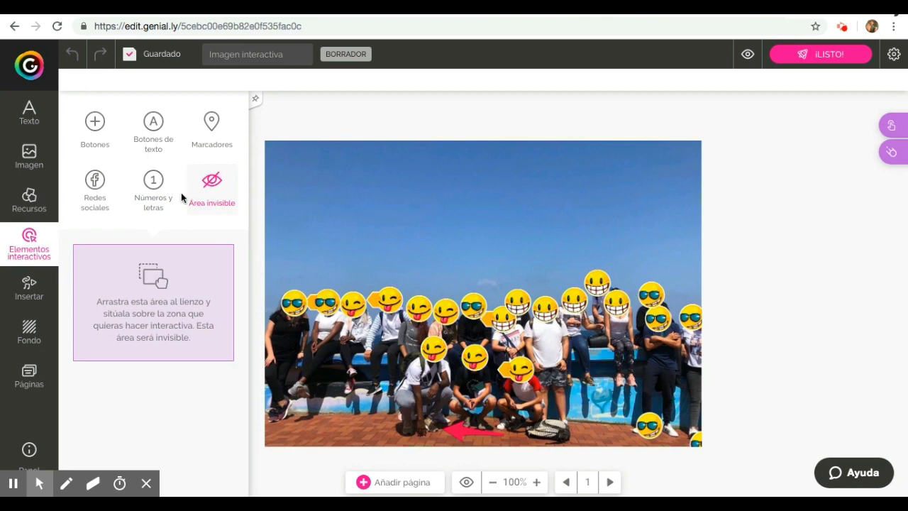
{"action": "left_click", "coordinate": [149, 133]}
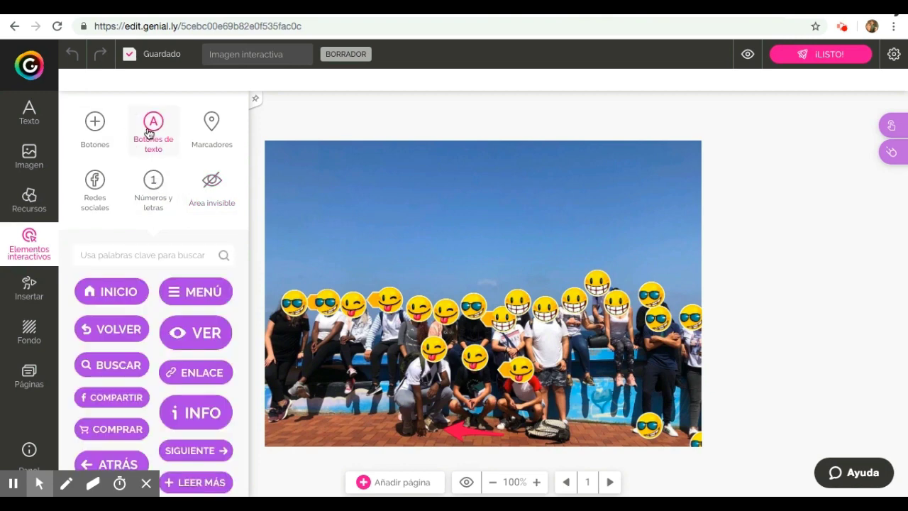
Step: Add the pink square question-mark button and place it just above the sunglasses emoji in the middle of the group
{"action": "left_click", "coordinate": [99, 126]}
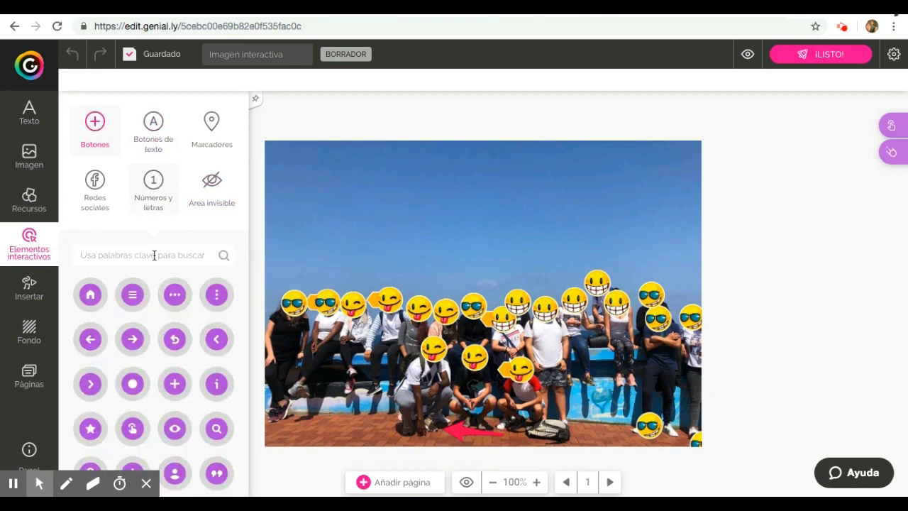
{"action": "scroll", "coordinate": [155, 300], "scroll_direction": "down", "scroll_amount": 1}
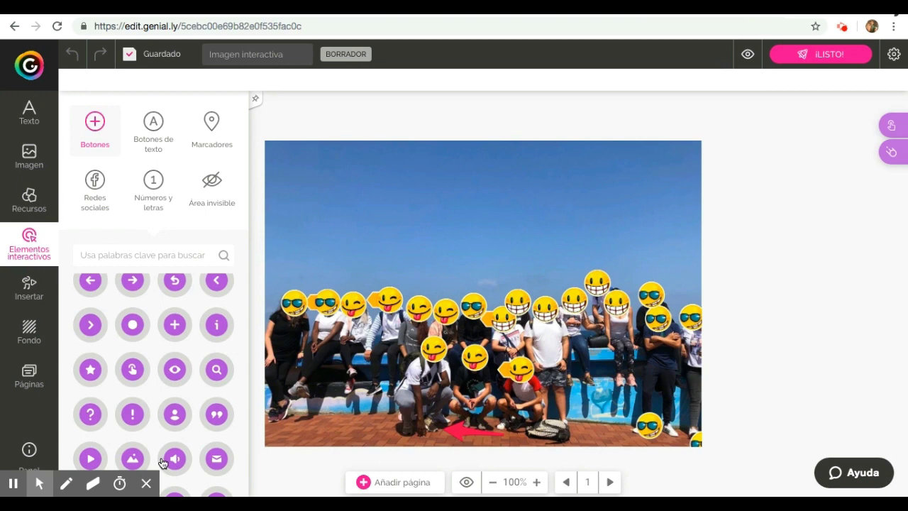
{"action": "scroll", "coordinate": [195, 402], "scroll_direction": "down", "scroll_amount": 2}
{"action": "scroll", "coordinate": [195, 402], "scroll_direction": "down", "scroll_amount": 5}
{"action": "scroll", "coordinate": [195, 402], "scroll_direction": "down", "scroll_amount": 5}
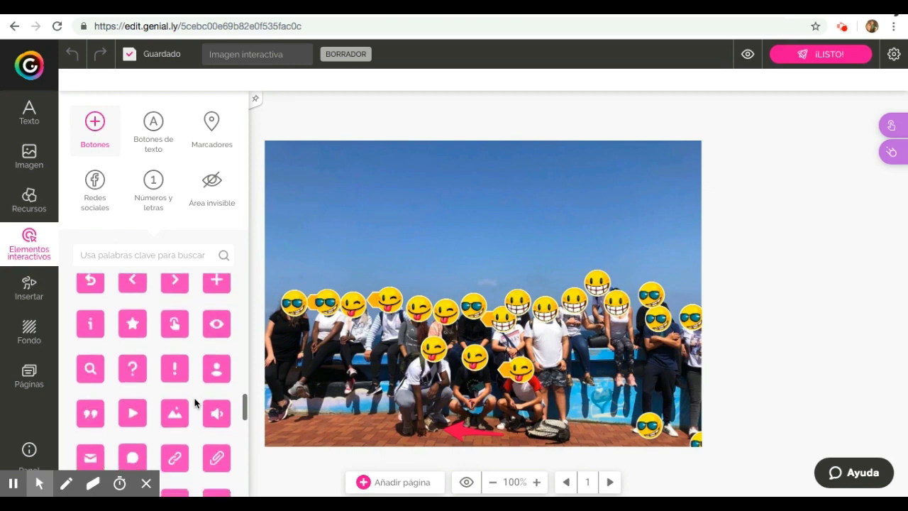
{"action": "left_click", "coordinate": [132, 368]}
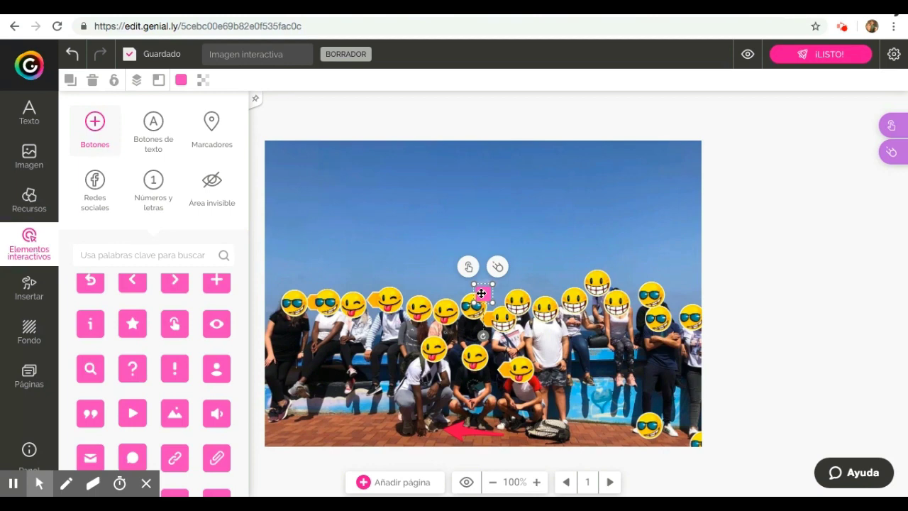
{"action": "mouse_move", "coordinate": [481, 293]}
{"action": "left_mouse_down"}
{"action": "mouse_move", "coordinate": [363, 290]}
{"action": "mouse_move", "coordinate": [465, 302]}
{"action": "mouse_move", "coordinate": [470, 284]}
{"action": "left_mouse_up"}
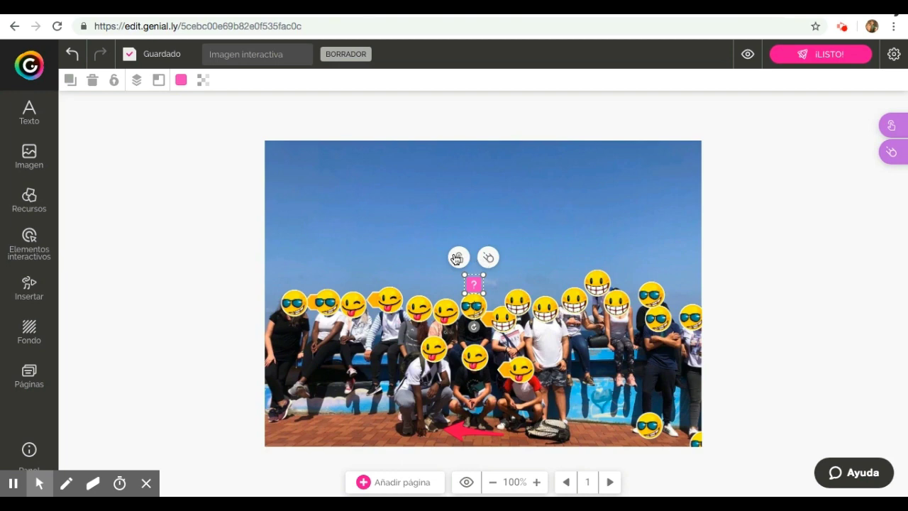
Step: Give the question-mark button a window interactivity and start its text with "Bonjour, devine qui suis-je?"
{"action": "left_click", "coordinate": [459, 257]}
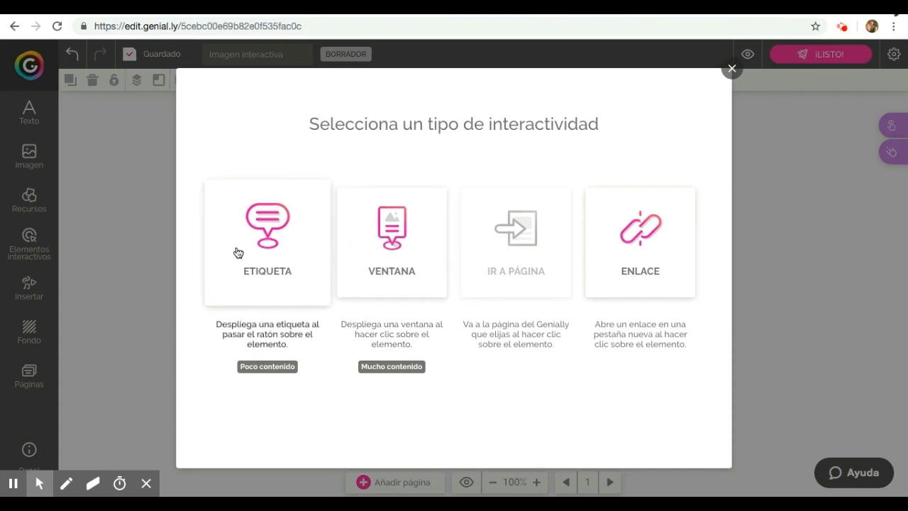
{"action": "left_click", "coordinate": [385, 234]}
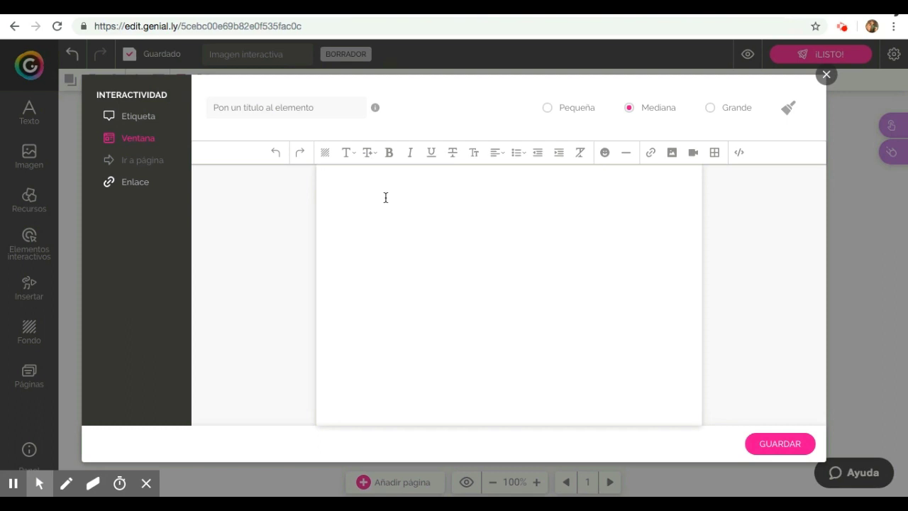
{"action": "type", "text": "Bonjou"}
{"action": "type", "text": "r"}
{"action": "type", "text": ","}
{"action": "type", "text": " je m"}
{"action": "key", "text": "BackSpace"}
{"action": "key", "text": "BackSpace"}
{"action": "key", "text": "BackSpace"}
{"action": "key", "text": "BackSpace"}
{"action": "type", "text": "devi"}
{"action": "type", "text": "en"}
{"action": "key", "text": "BackSpace"}
{"action": "key", "text": "BackSpace"}
{"action": "type", "text": "qui suis-je"}
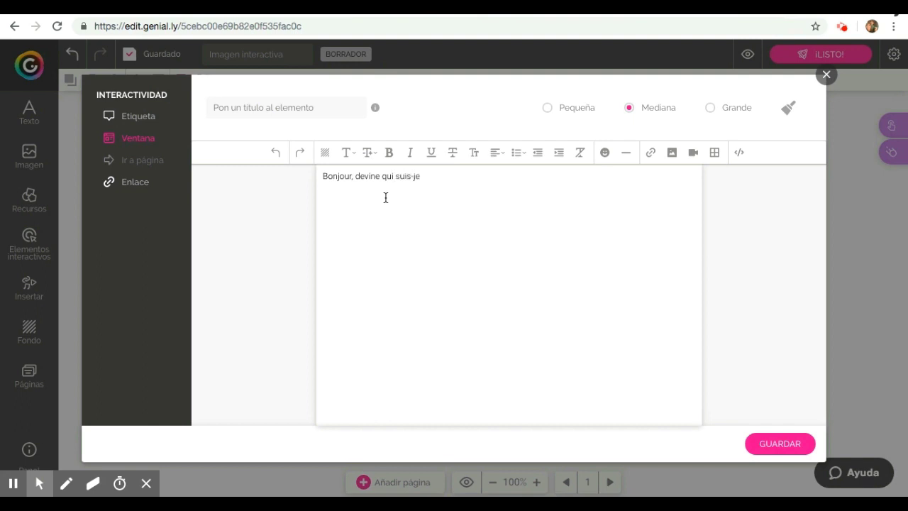
{"action": "type", "text": "?"}
Step: Add the paragraph "J'ai 15 ans, j'adore le football et je suis fan de Game of Thrones..." to the window and save it
{"action": "key", "text": "Return"}
{"action": "key", "text": "Return"}
{"action": "type", "text": "J'ai 15 ans, j'adore le football et je suis fan"}
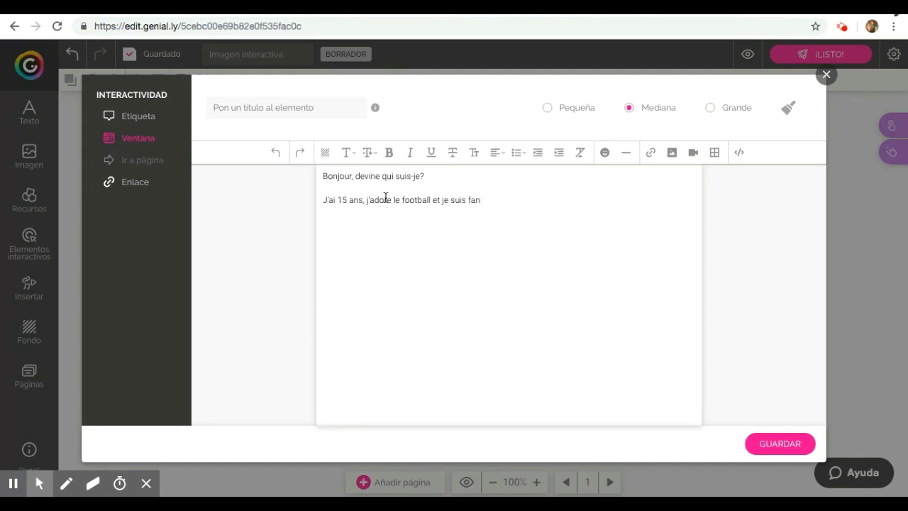
{"action": "type", "text": " de Game of Thrones"}
{"action": "type", "text": "..."}
{"action": "left_click", "coordinate": [780, 444]}
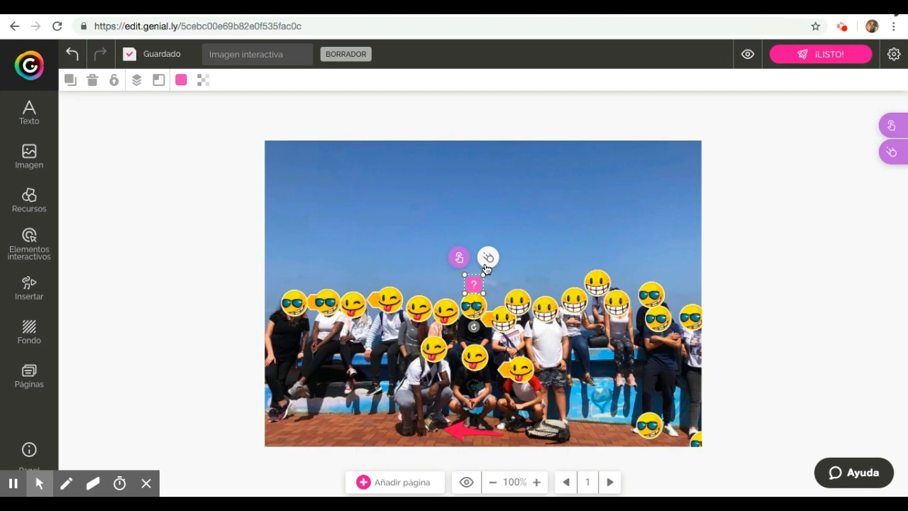
Step: Preview the interactive image, check the question-mark button's pop-up window, and return to editing
{"action": "left_click", "coordinate": [746, 62]}
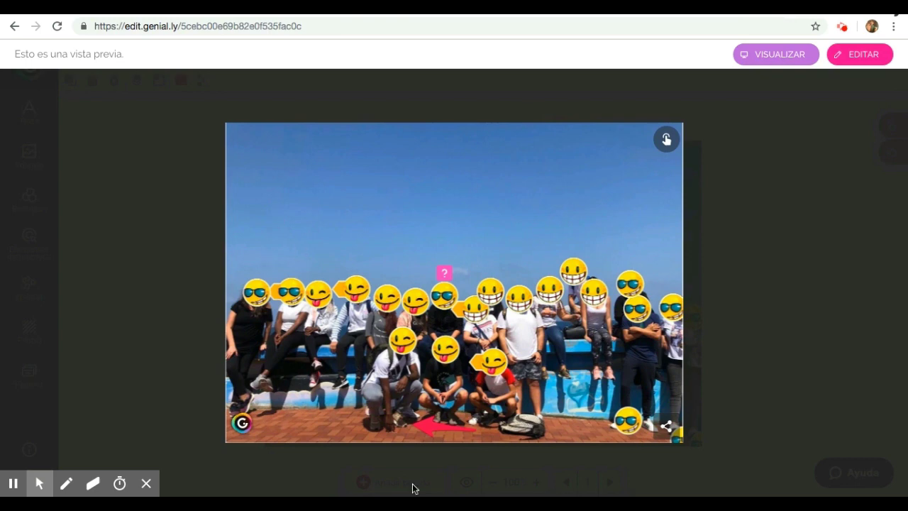
{"action": "left_click", "coordinate": [445, 274]}
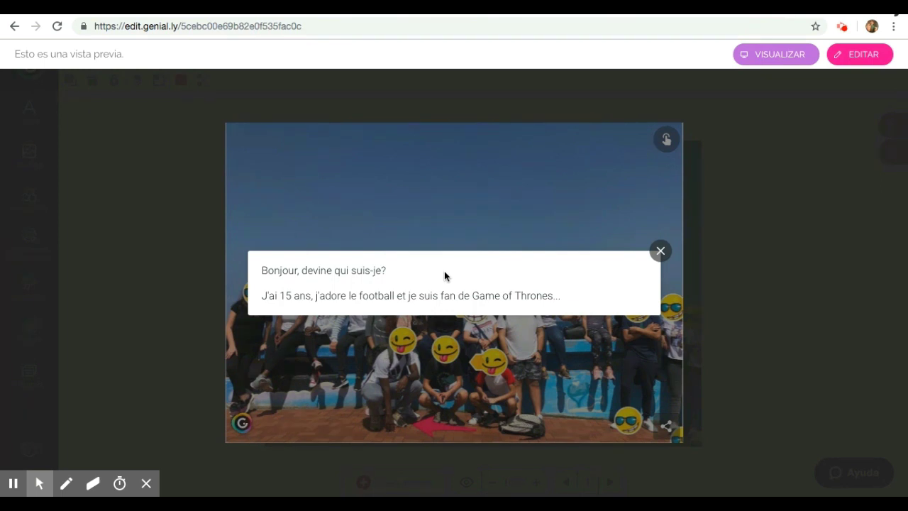
{"action": "key", "text": "alt+f"}
{"action": "left_click", "coordinate": [660, 252]}
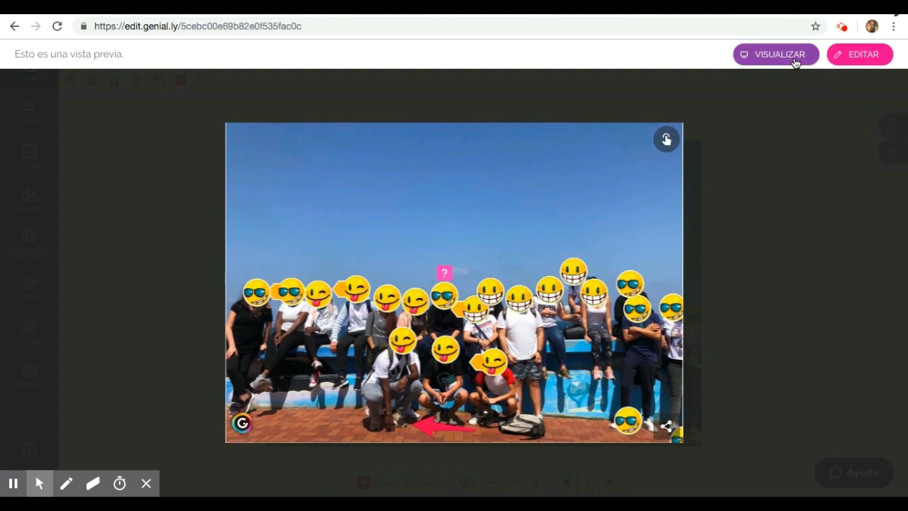
{"action": "left_click", "coordinate": [857, 57]}
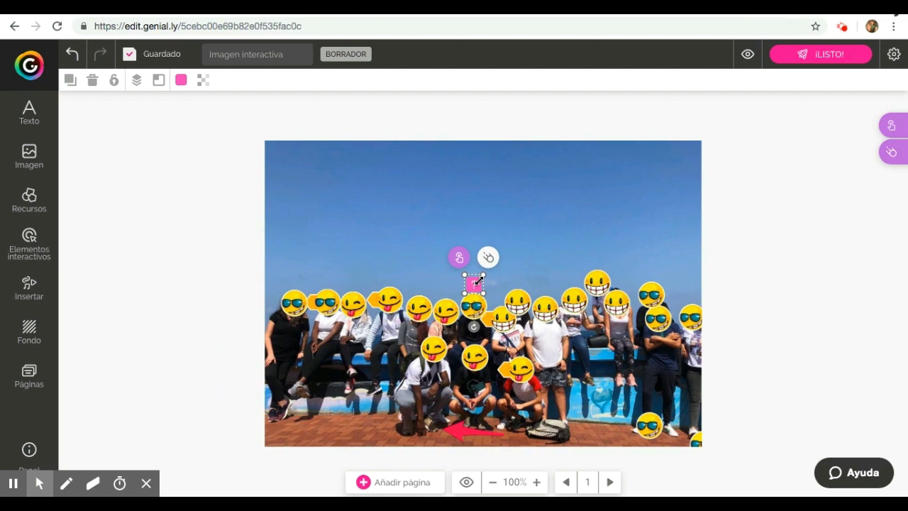
Step: Move the question-mark button into the sky above the tongue-out emojis on the left side of the group
{"action": "left_click_drag", "start_coordinate": [475, 286], "coordinate": [366, 266]}
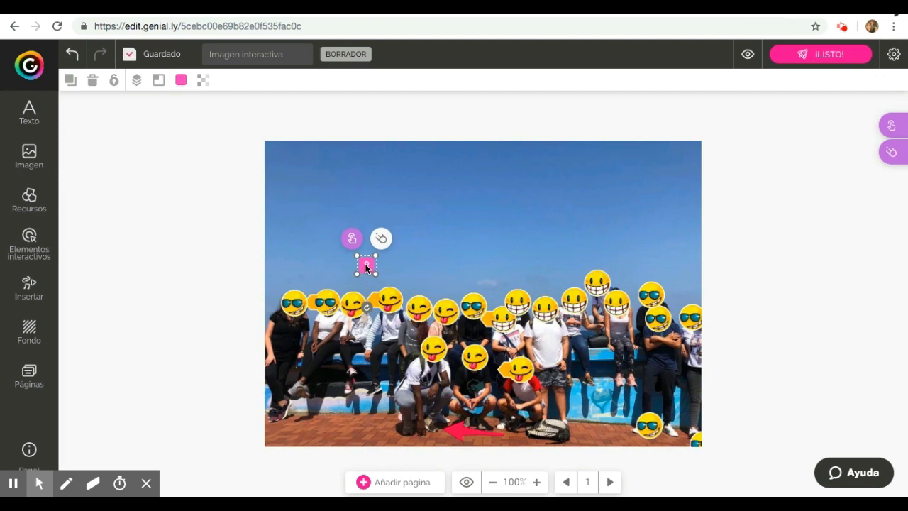
Step: Append to the button's window: "Je suis l'élève au milieu de la photo entre la fille aux cheveux blonds et le garçon au jogging noir"
{"action": "left_click", "coordinate": [352, 239]}
{"action": "left_click", "coordinate": [579, 199]}
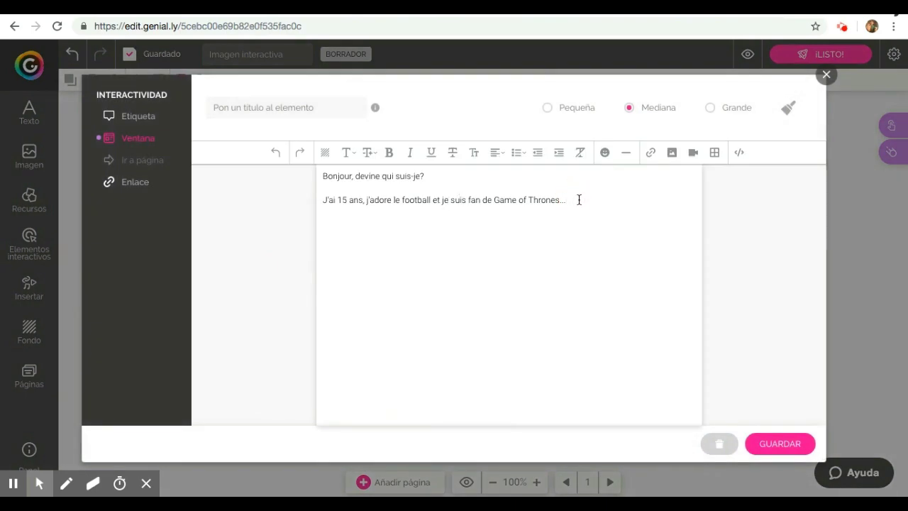
{"action": "key", "text": "Return"}
{"action": "key", "text": "Return"}
{"action": "type", "text": "Je suis l'élève au mi"}
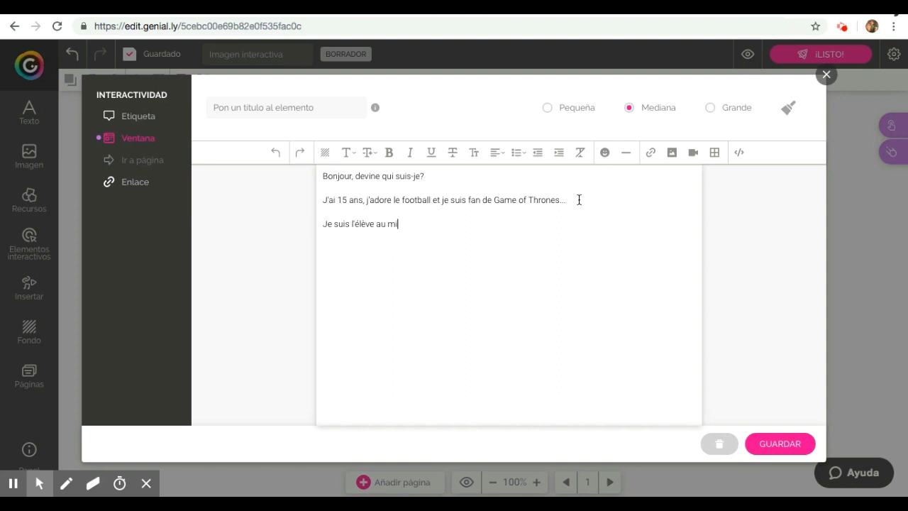
{"action": "type", "text": "lieu de la photo entre la fille aux cheveux blonds et le garçon au jogging noir"}
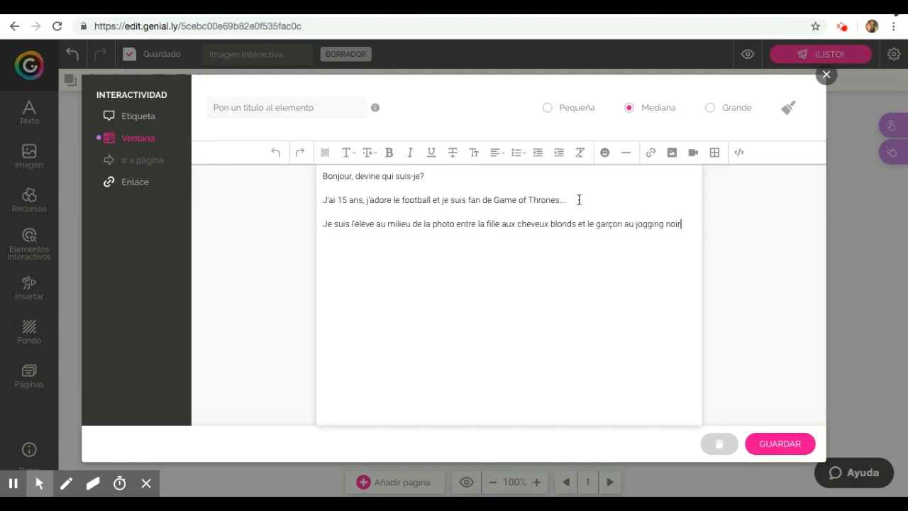
Step: Add the paragraph "Voilà." and a "Je m'appelle" line with the student's first name to the window, and save it
{"action": "key", "text": "Return"}
{"action": "type", "text": "Voilà. J"}
{"action": "key", "text": "BackSpace"}
{"action": "key", "text": "BackSpace"}
{"action": "key", "text": "Return"}
{"action": "type", "text": "Je m'appelle Raou"}
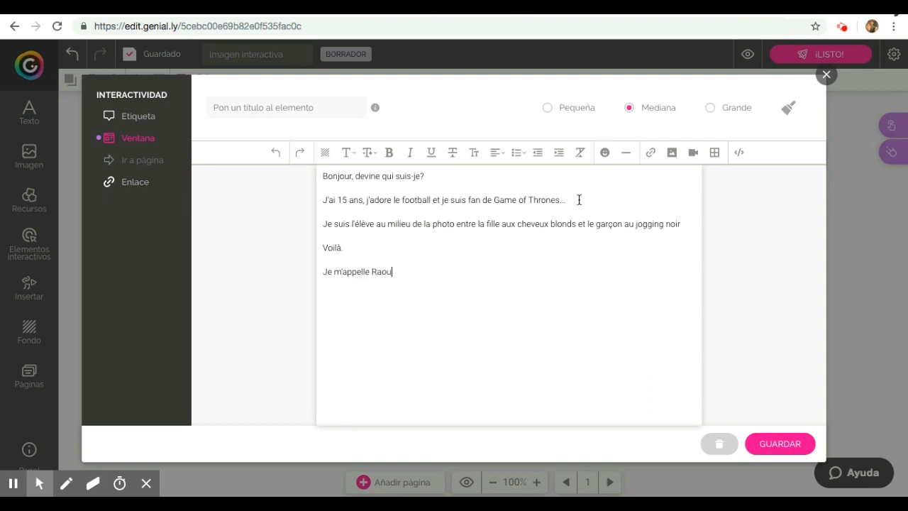
{"action": "type", "text": "l"}
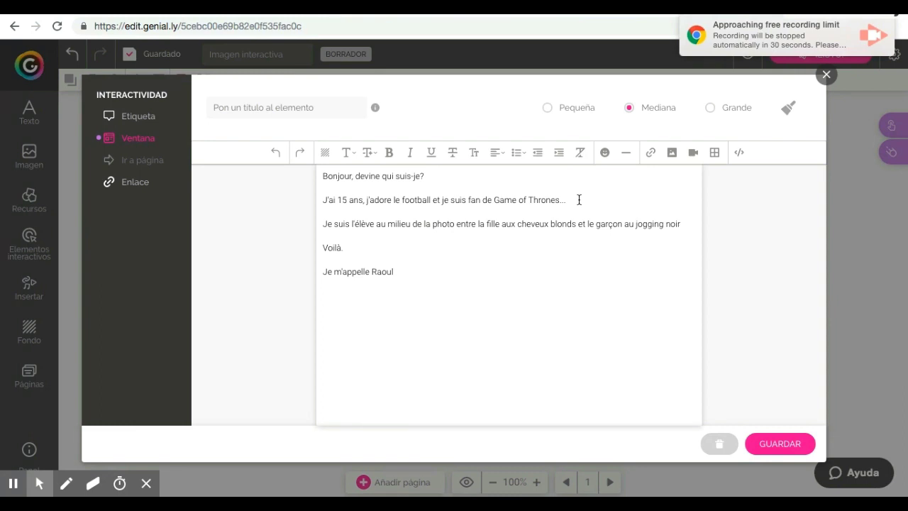
{"action": "left_click", "coordinate": [780, 445]}
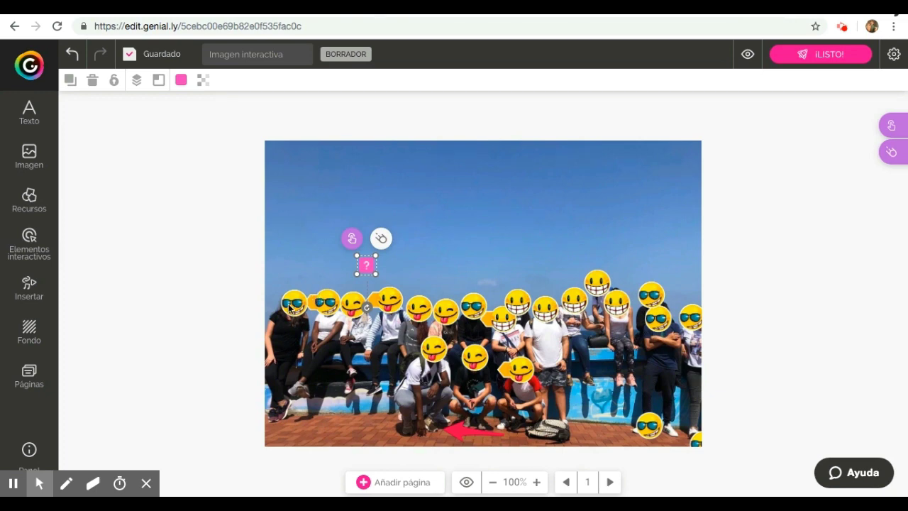
Step: Add a round turquoise question-mark button and place it in the sky above the middle of the group
{"action": "mouse_move", "coordinate": [9, 477]}
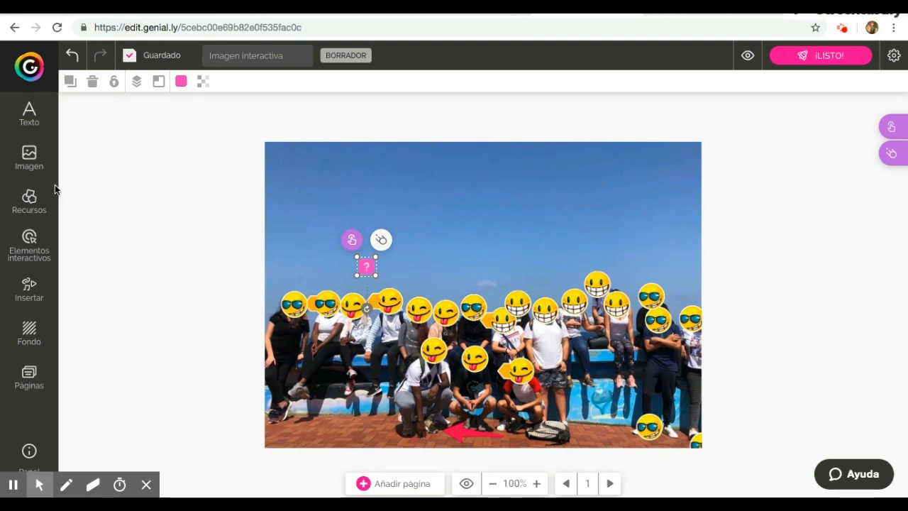
{"action": "left_click", "coordinate": [32, 248]}
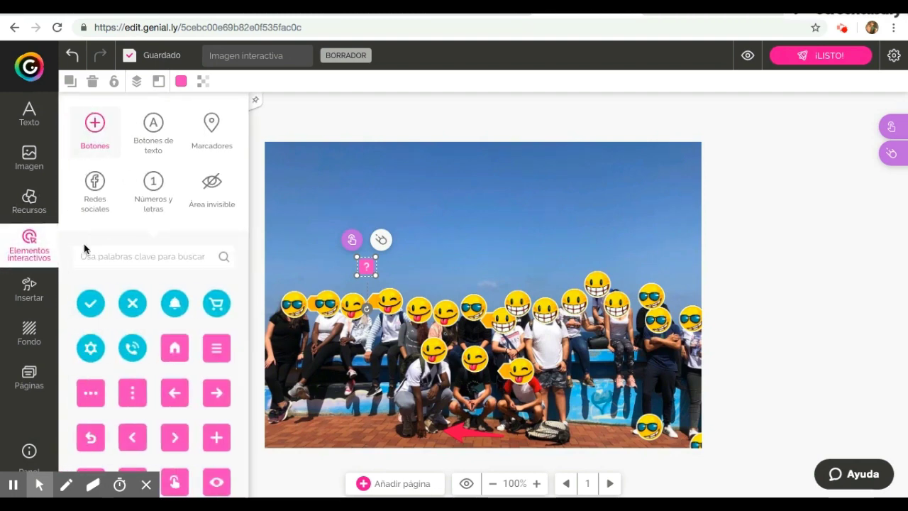
{"action": "scroll", "coordinate": [170, 355], "scroll_direction": "down", "scroll_amount": 5}
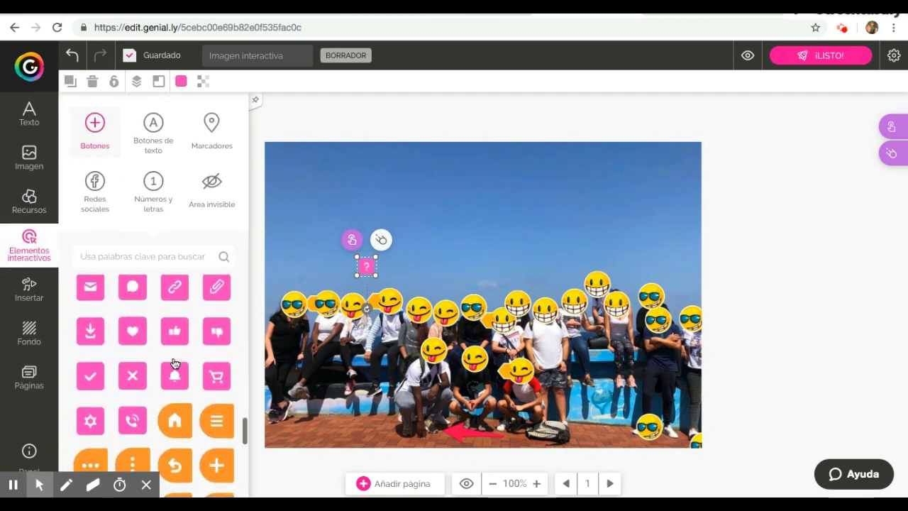
{"action": "scroll", "coordinate": [173, 363], "scroll_direction": "up", "scroll_amount": 5}
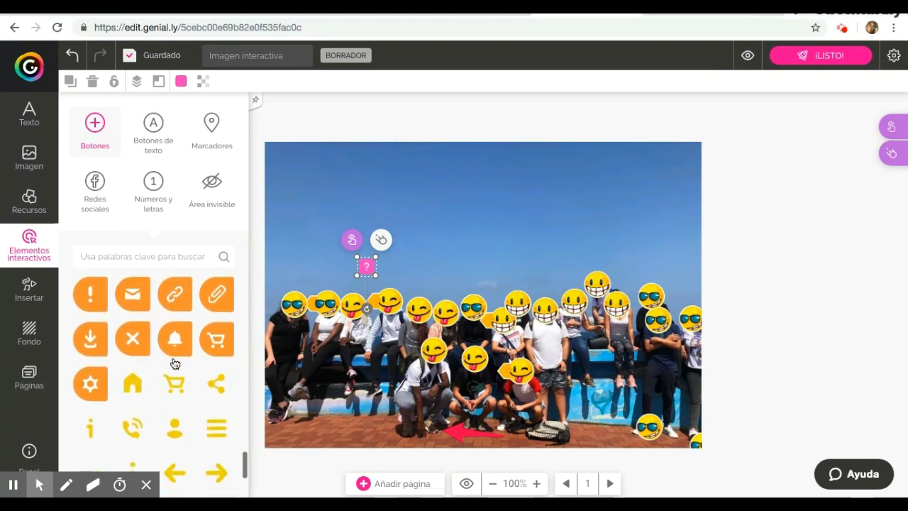
{"action": "scroll", "coordinate": [173, 363], "scroll_direction": "up", "scroll_amount": 5}
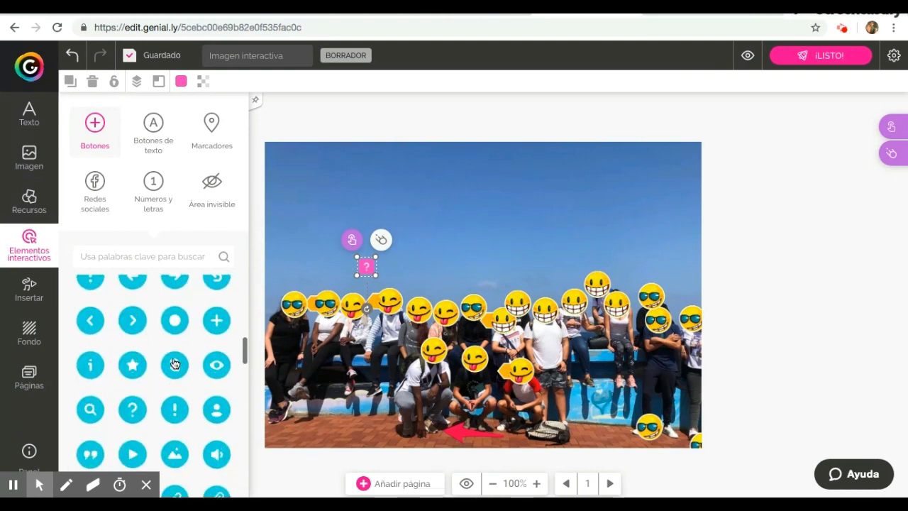
{"action": "left_click", "coordinate": [153, 125]}
{"action": "left_click", "coordinate": [92, 125]}
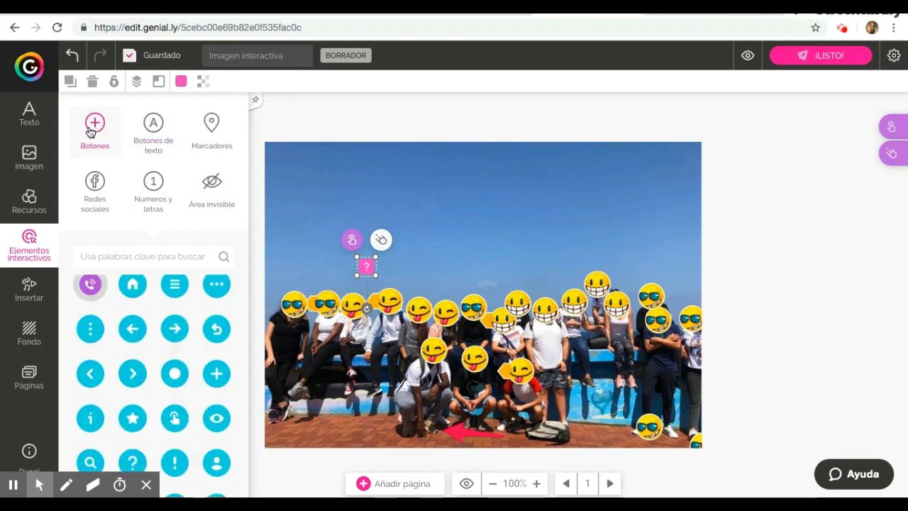
{"action": "scroll", "coordinate": [113, 347], "scroll_direction": "down", "scroll_amount": 1}
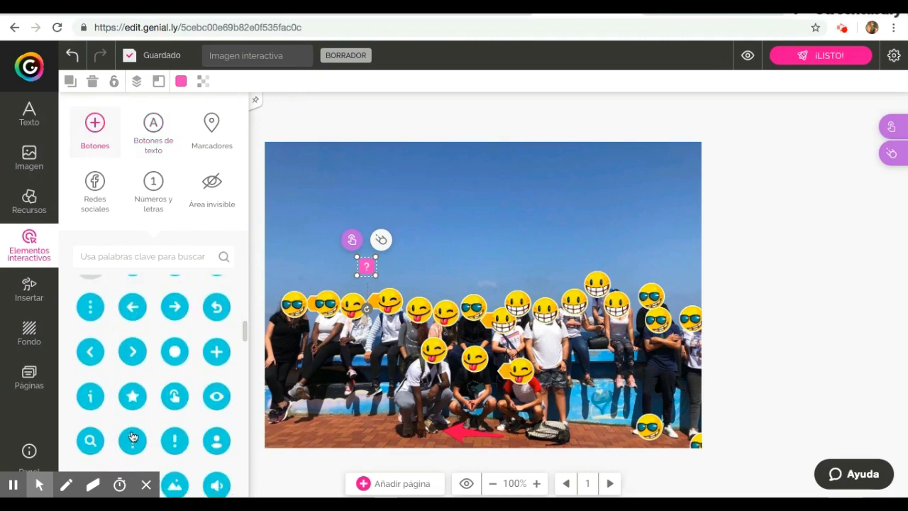
{"action": "left_click", "coordinate": [133, 437]}
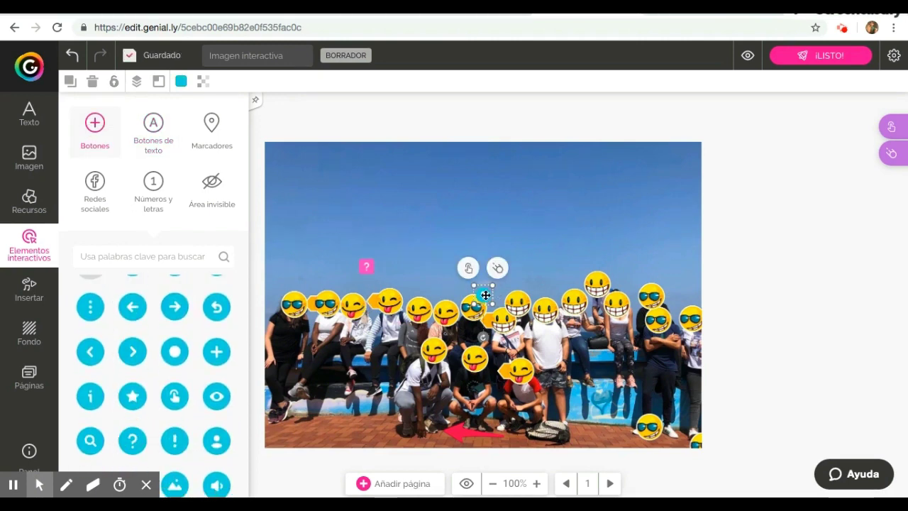
{"action": "left_click_drag", "start_coordinate": [485, 294], "coordinate": [483, 257]}
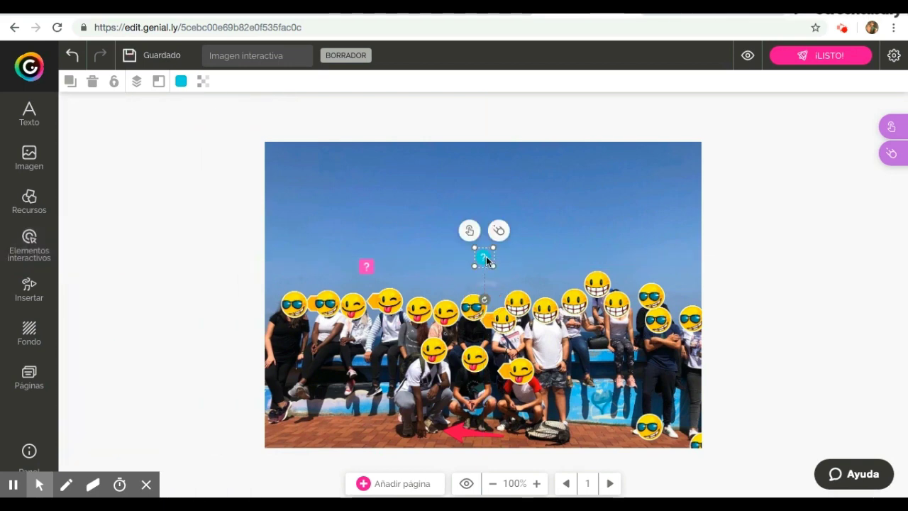
Step: Give the turquoise button a window interaction and paste the copied French description of the student into it
{"action": "left_click", "coordinate": [469, 231]}
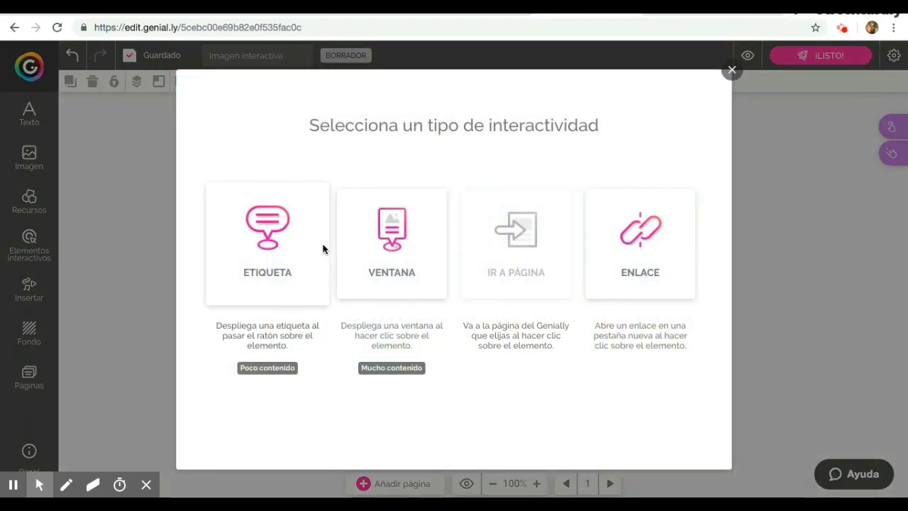
{"action": "left_click", "coordinate": [398, 242]}
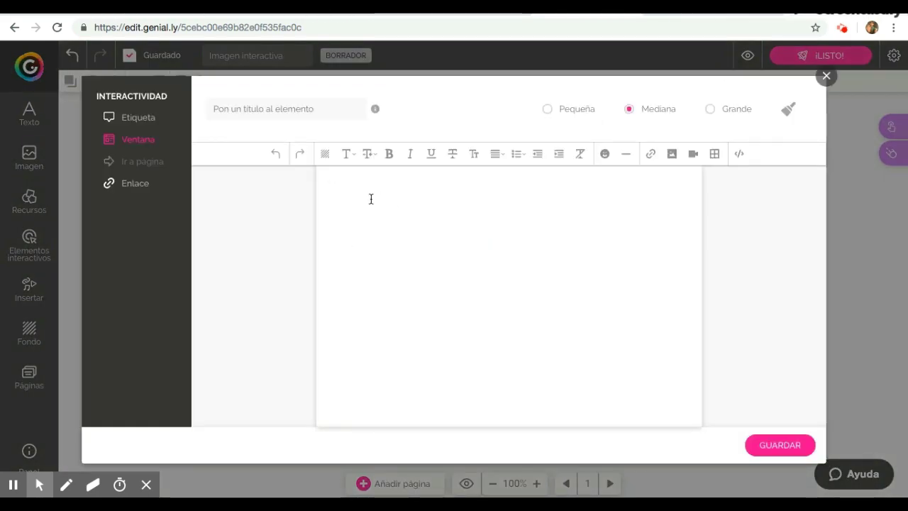
{"action": "right_click", "coordinate": [371, 198]}
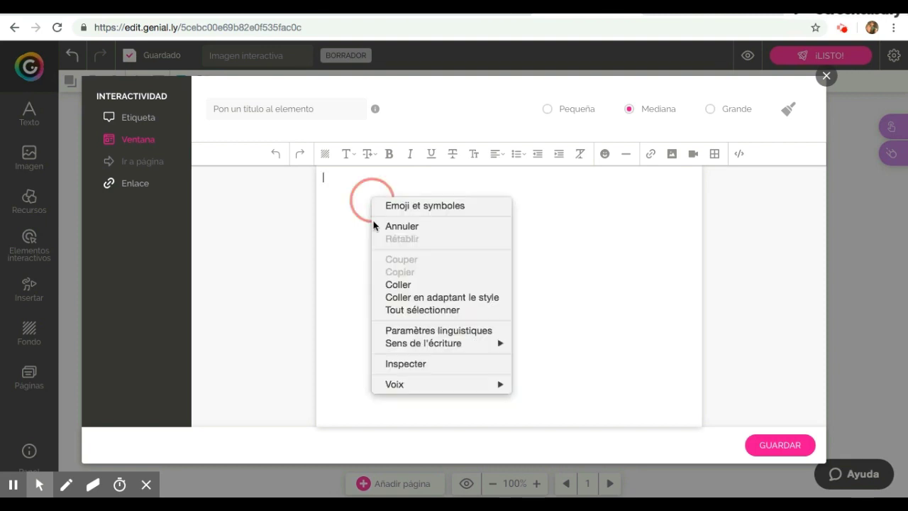
{"action": "left_click", "coordinate": [398, 285]}
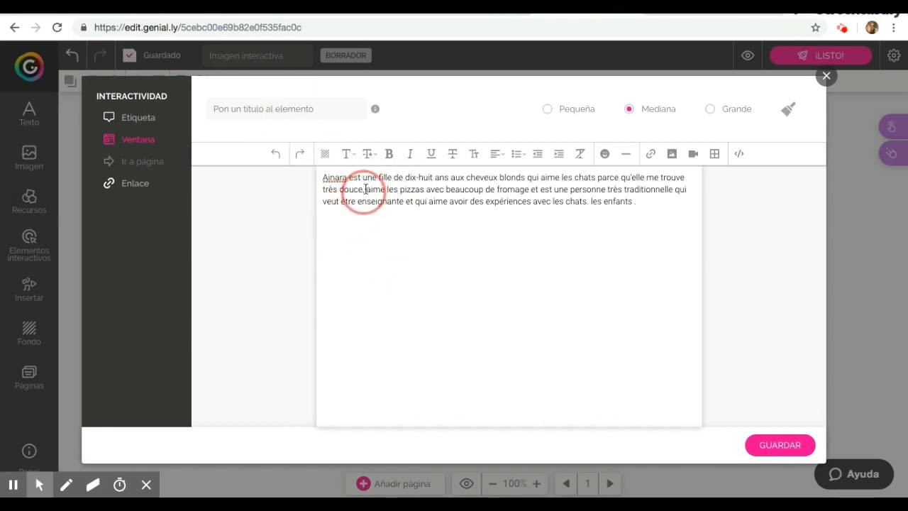
Step: Replace "me trouve" with "est" in the pasted description so it reads "parce qu'elle est très douce"
{"action": "left_click", "coordinate": [683, 177]}
{"action": "key", "text": "BackSpace"}
{"action": "key", "text": "BackSpace"}
{"action": "key", "text": "BackSpace"}
{"action": "key", "text": "BackSpace"}
{"action": "key", "text": "BackSpace"}
{"action": "key", "text": "BackSpace"}
{"action": "key", "text": "BackSpace"}
{"action": "key", "text": "BackSpace"}
{"action": "key", "text": "BackSpace"}
{"action": "key", "text": "BackSpace"}
{"action": "type", "text": "est"}
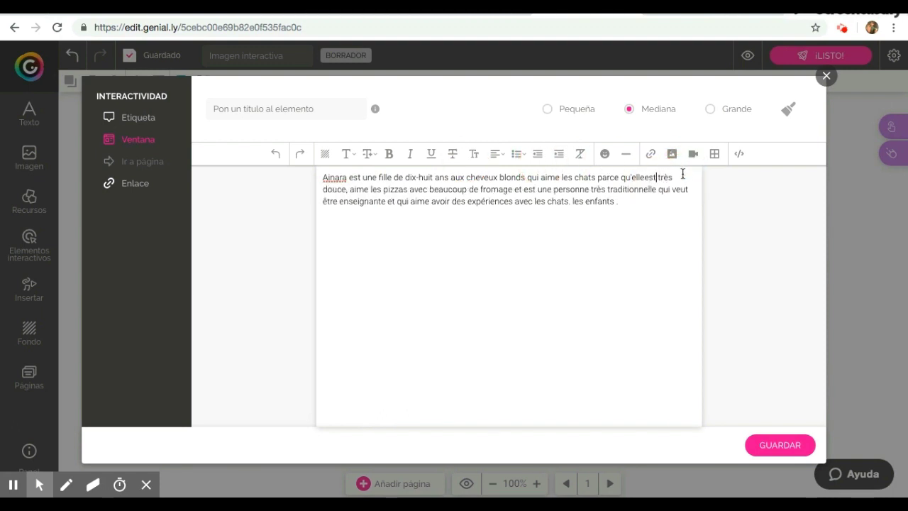
{"action": "left_click", "coordinate": [643, 177]}
Step: Correct the description's wording to "et c'est une personne très traditionnelle" and "avec les chats et les enfants"
{"action": "left_click", "coordinate": [525, 190]}
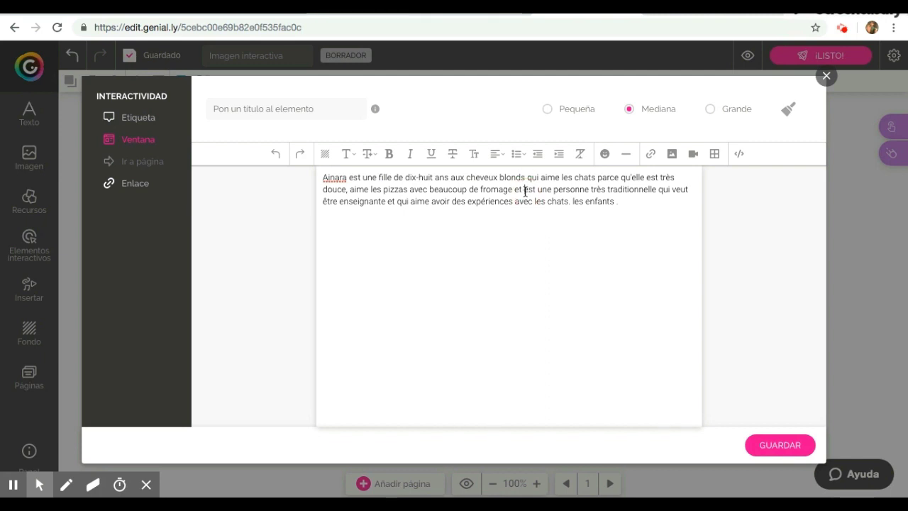
{"action": "type", "text": "c'"}
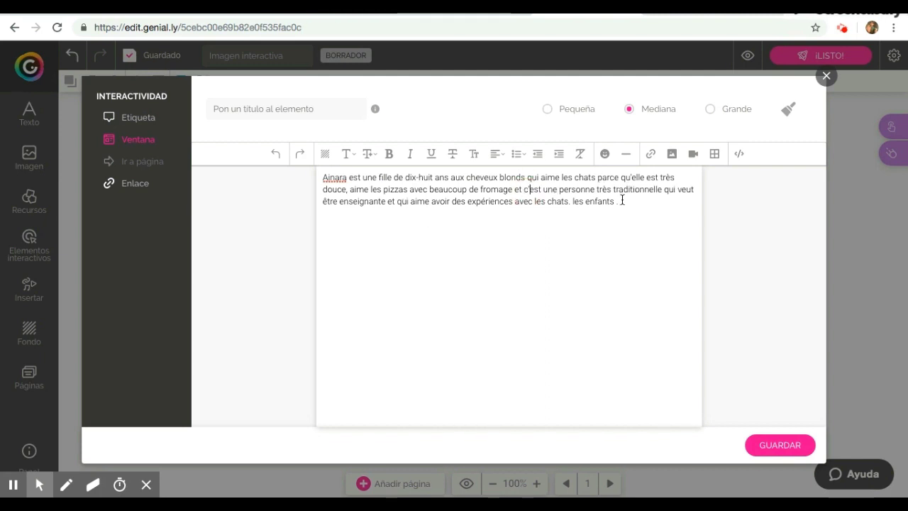
{"action": "left_click", "coordinate": [571, 203]}
{"action": "type", "text": "et"}
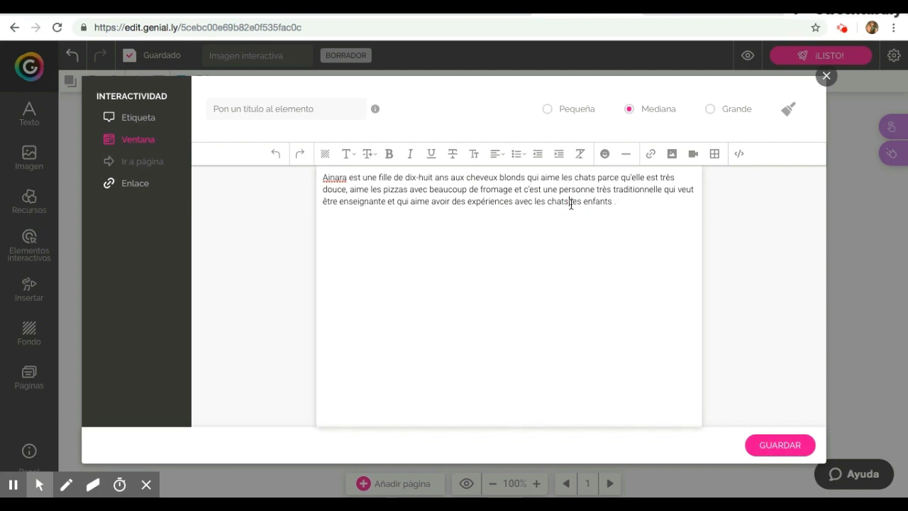
{"action": "key", "text": "BackSpace"}
{"action": "key", "text": "BackSpace"}
{"action": "type", "text": "et"}
Step: Add a separate paragraph with the student's first name followed by "est situé entre... à côté de...", and save the window
{"action": "key", "text": "Return"}
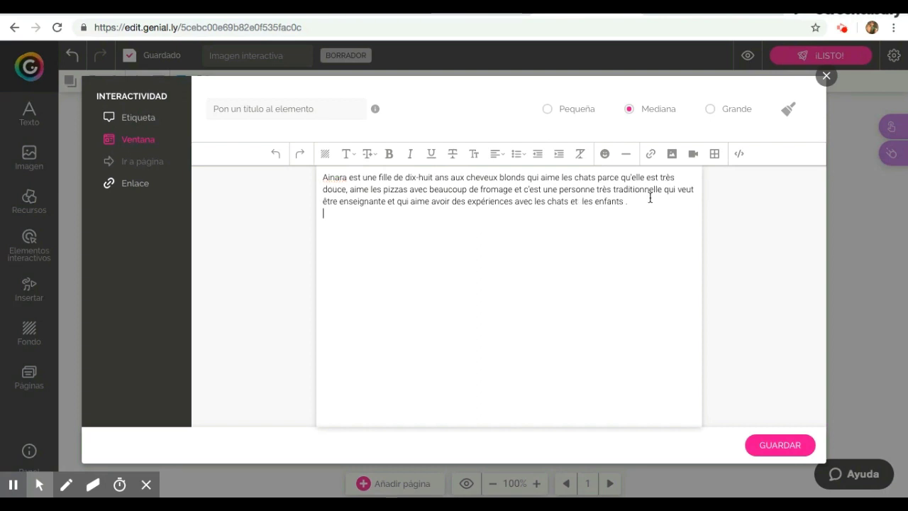
{"action": "type", "text": "Ainara est situé entre"}
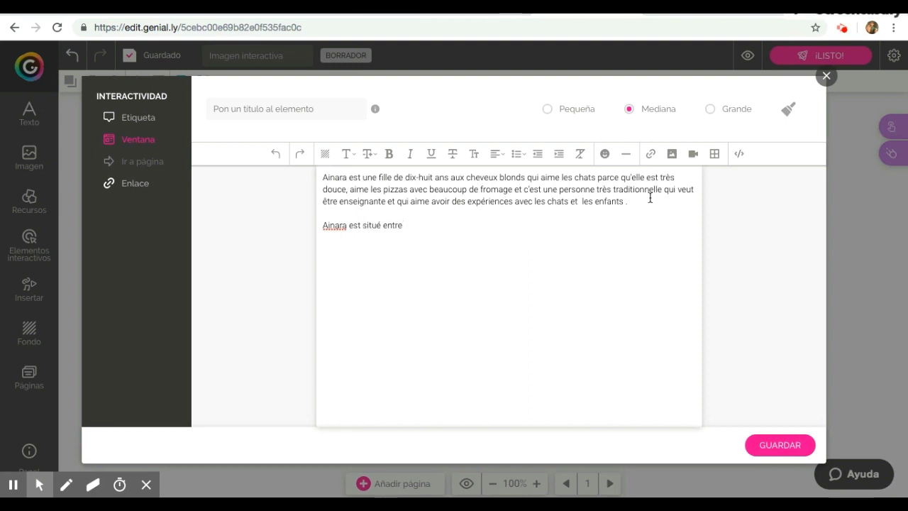
{"action": "type", "text": "... à côté de..."}
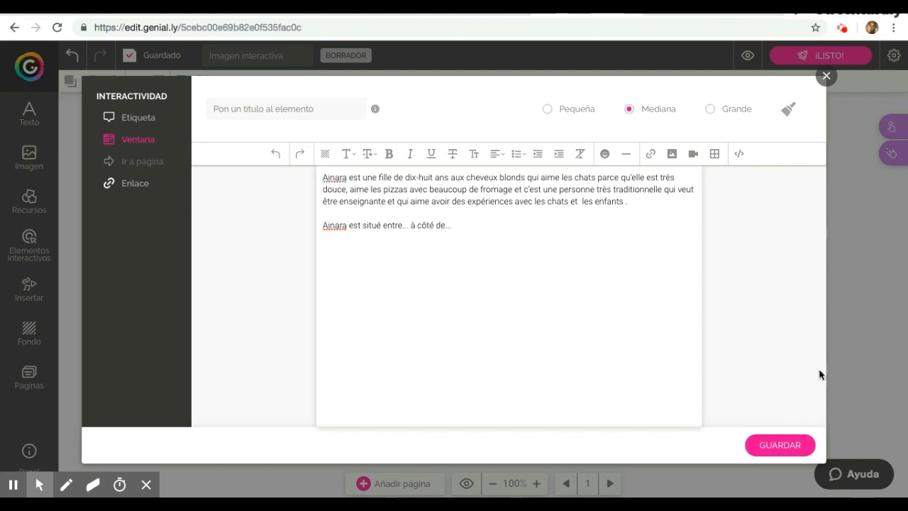
{"action": "left_click", "coordinate": [784, 445]}
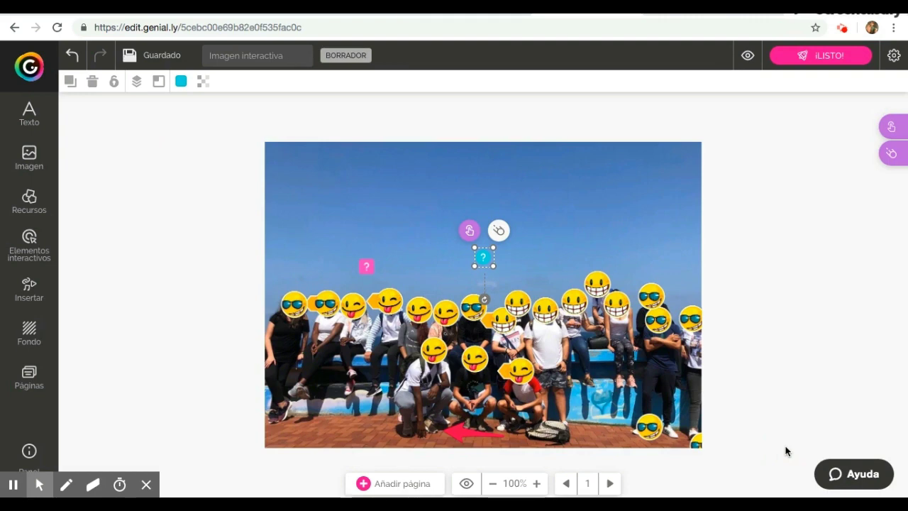
Step: Preview the interactive image, check the turquoise button's pop-up window, and return to editing
{"action": "left_click", "coordinate": [747, 57]}
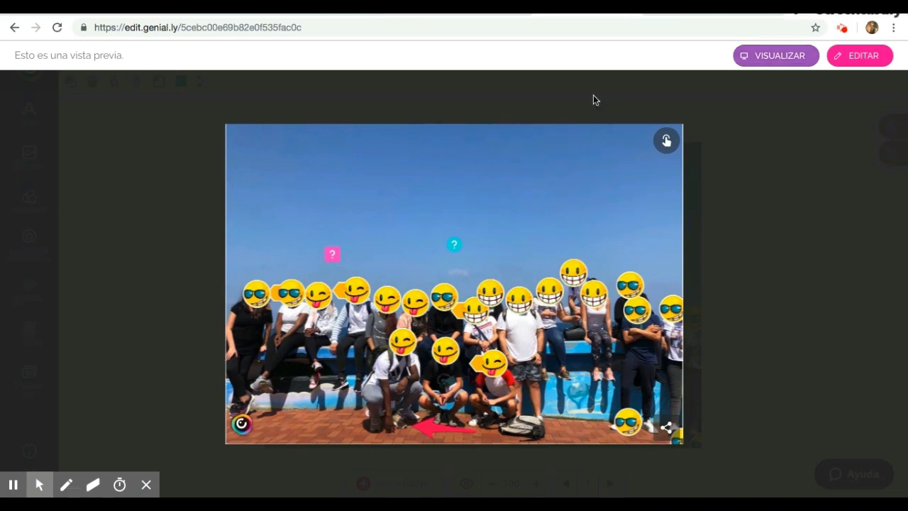
{"action": "left_click", "coordinate": [453, 246]}
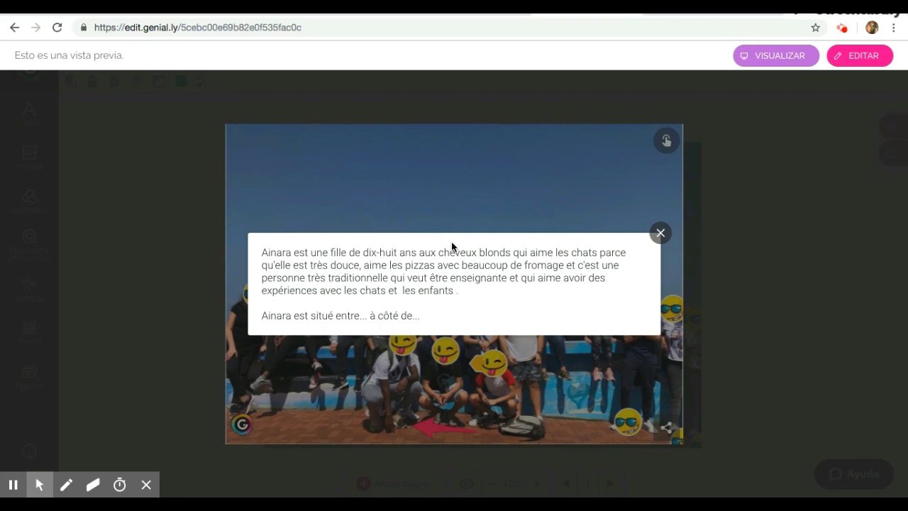
{"action": "left_click", "coordinate": [659, 234]}
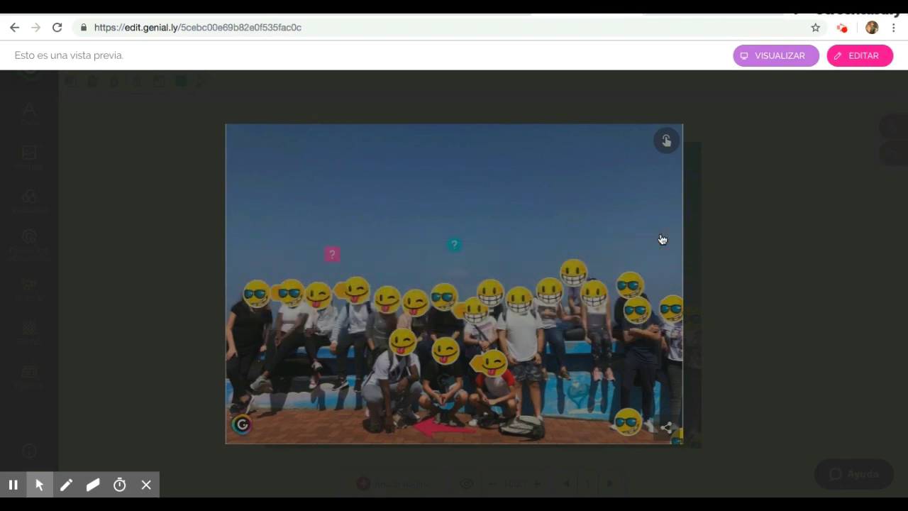
{"action": "left_click", "coordinate": [859, 58]}
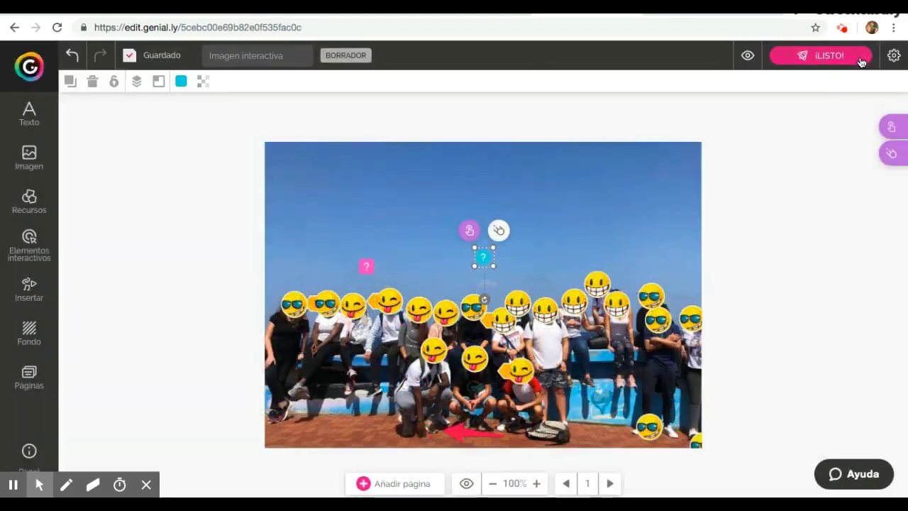